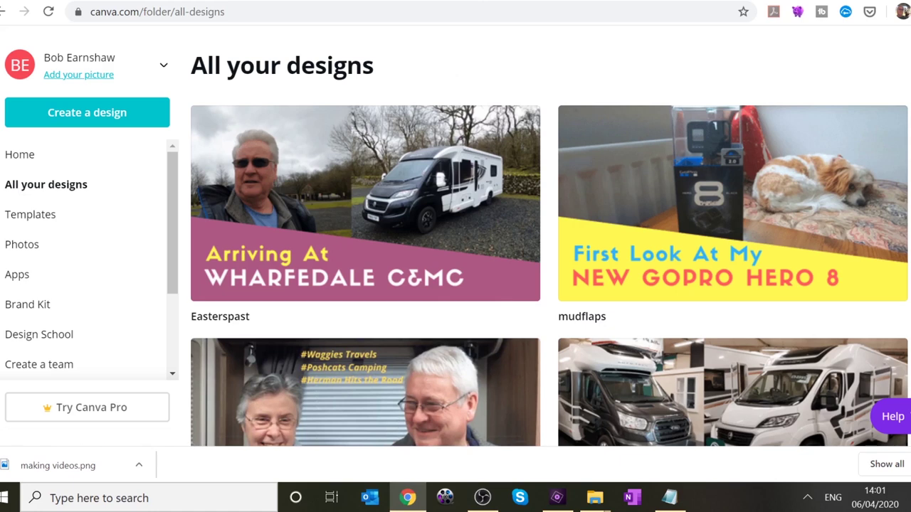
# - Open YouTube Studio in a new browser tab and start a new video upload
pyautogui.click(545, 2)
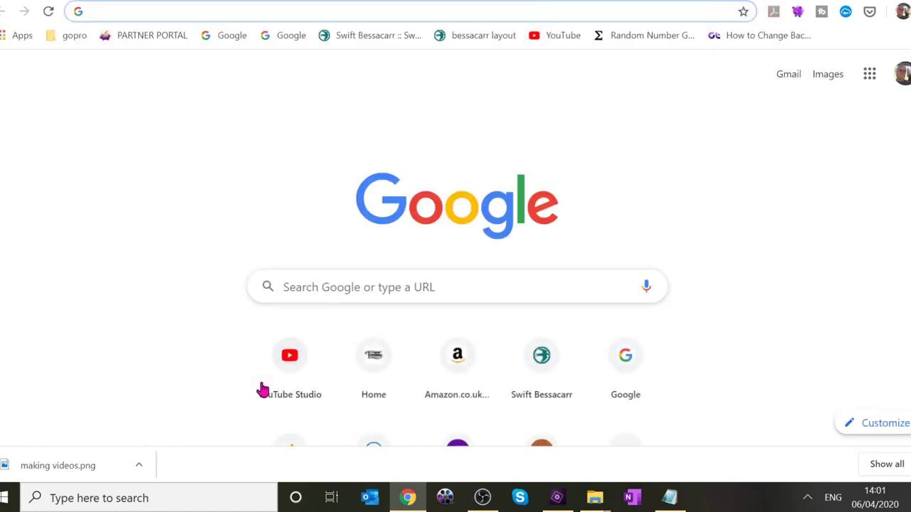
pyautogui.click(298, 366)
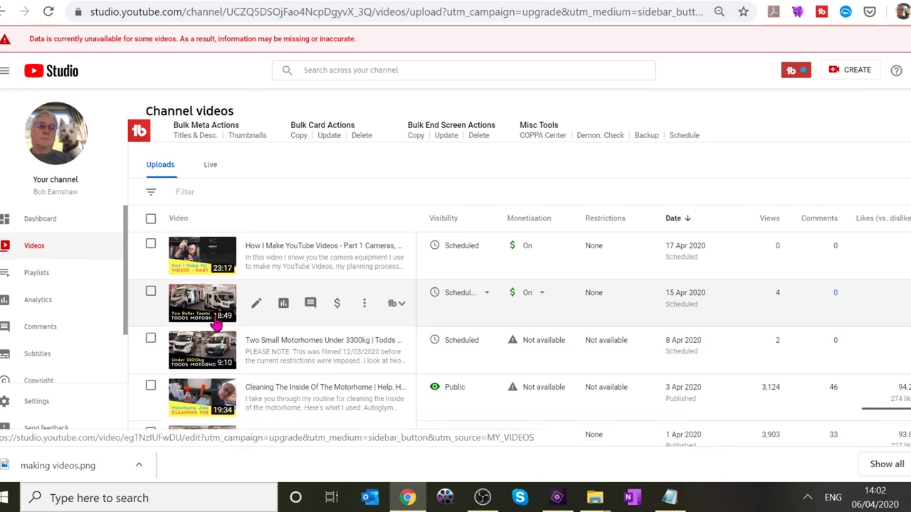
pyautogui.click(857, 71)
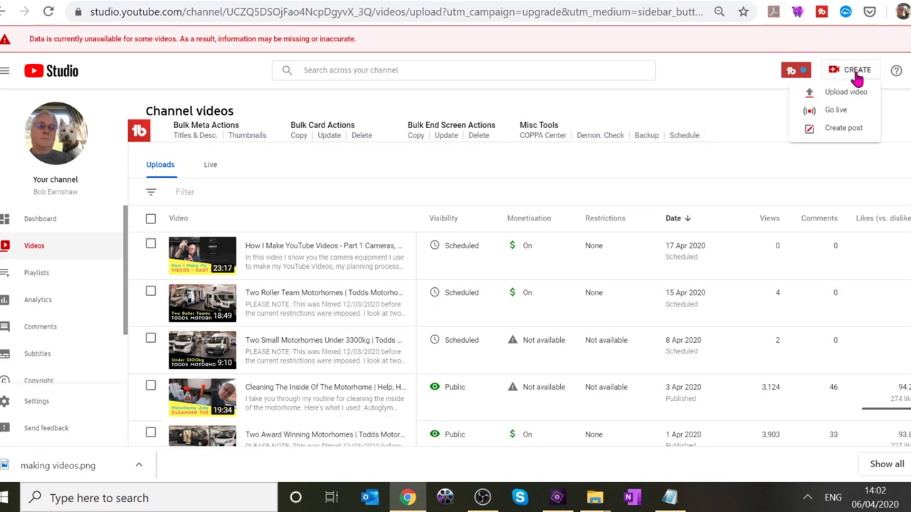
pyautogui.click(854, 95)
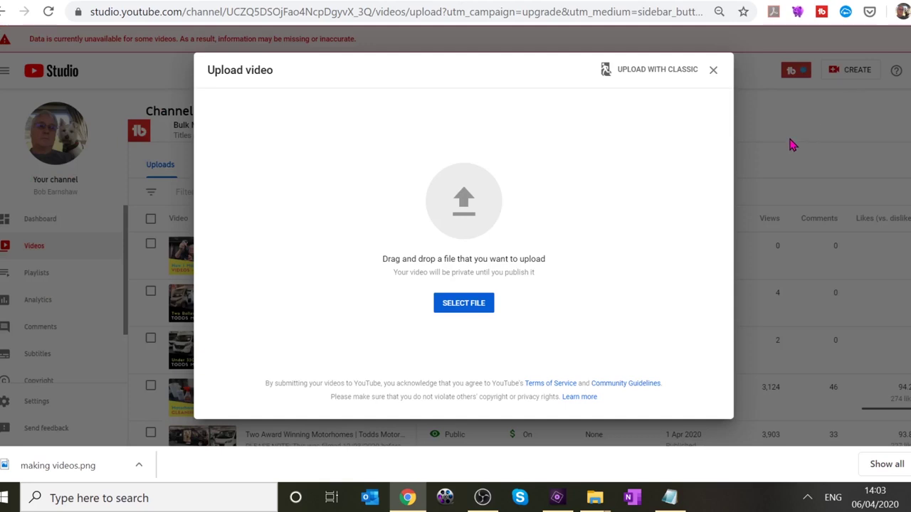
# - Switch to the GoPro File Explorer window and open the Easters Past folder inside Videos
pyautogui.moveTo(592, 507)
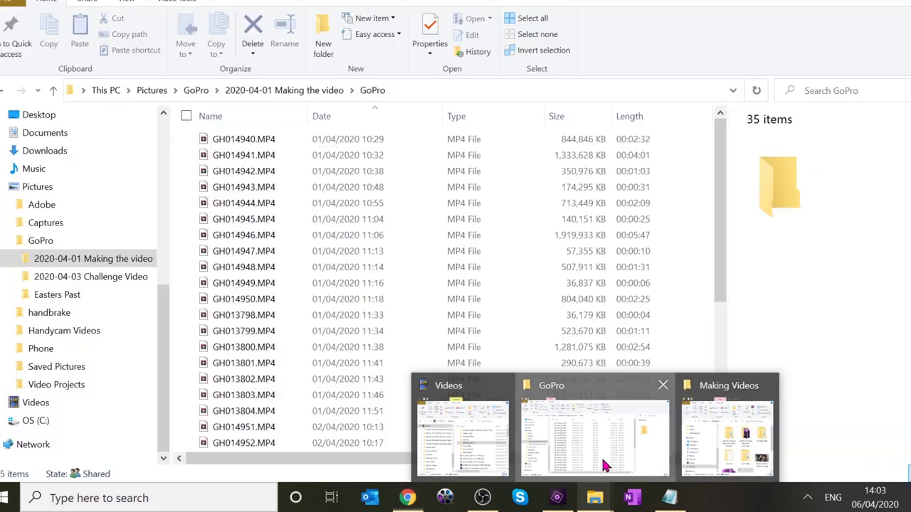
pyautogui.click(604, 465)
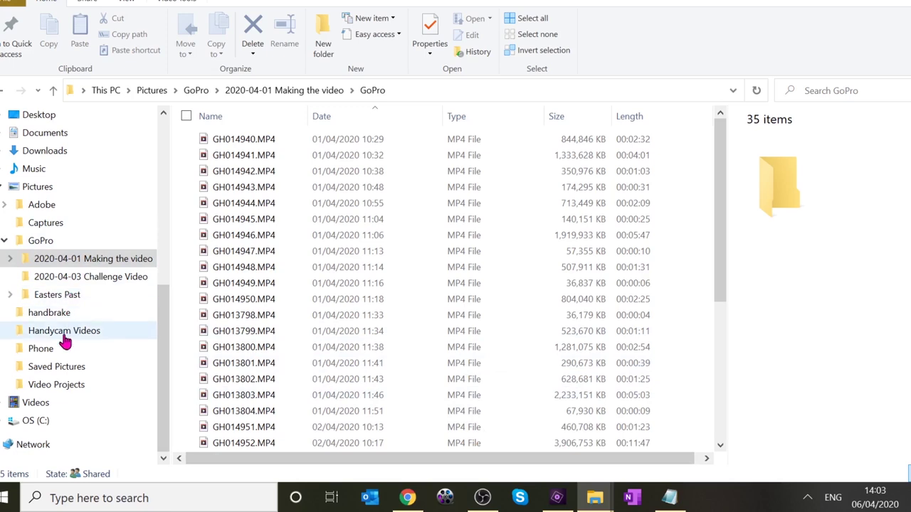
pyautogui.click(50, 403)
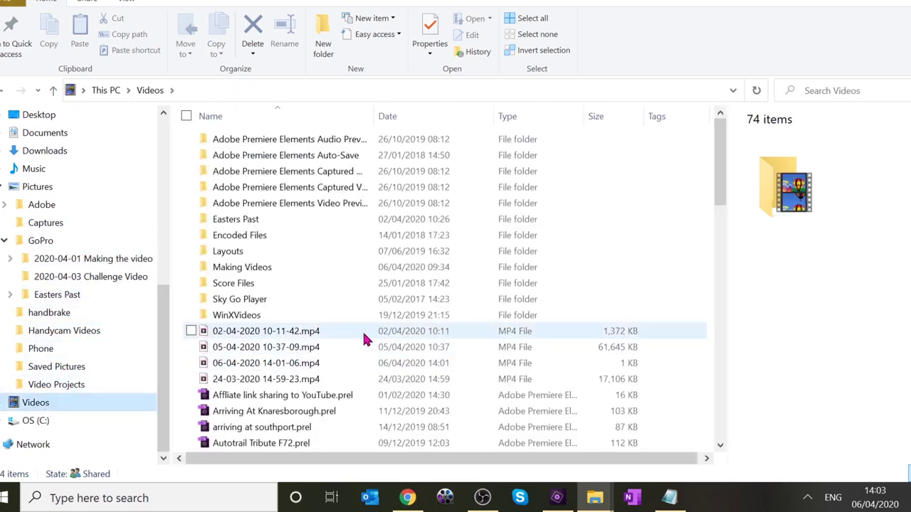
pyautogui.doubleClick(256, 220)
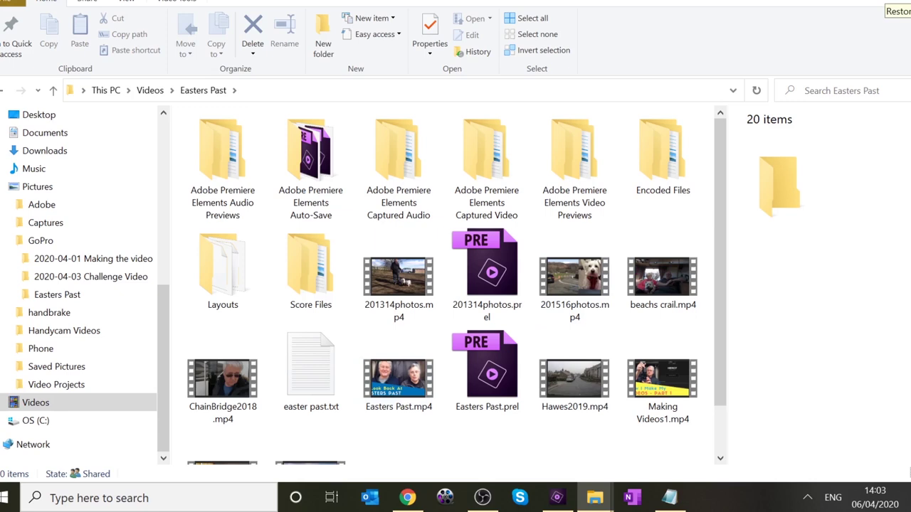
# - Shrink the folder window beside the upload dialog and drop Easters Past.mp4 onto the upload area
pyautogui.click(882, 5)
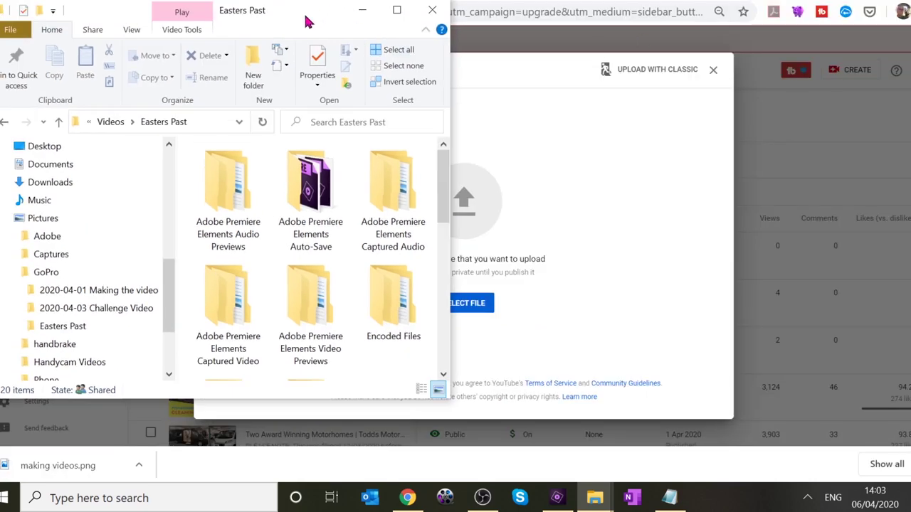
pyautogui.moveTo(96, 12); pyautogui.dragTo(45, 31)
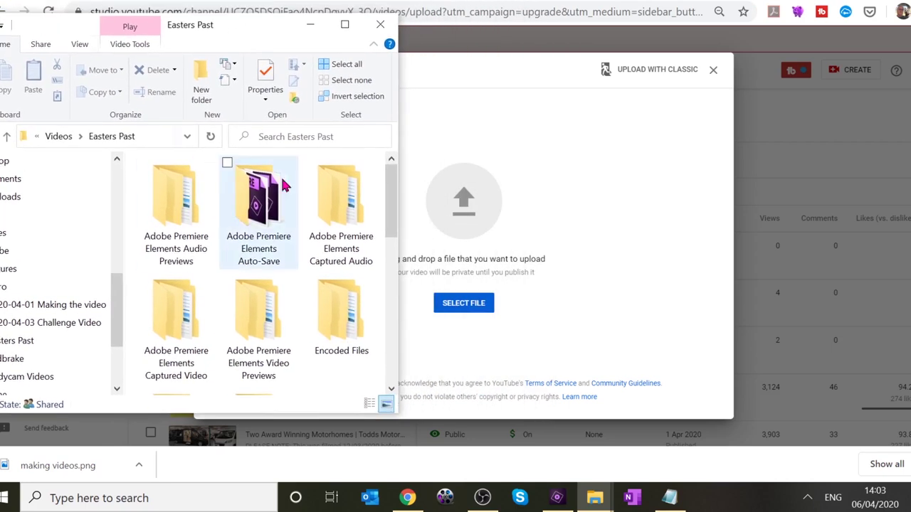
pyautogui.moveTo(392, 210); pyautogui.dragTo(394, 310)
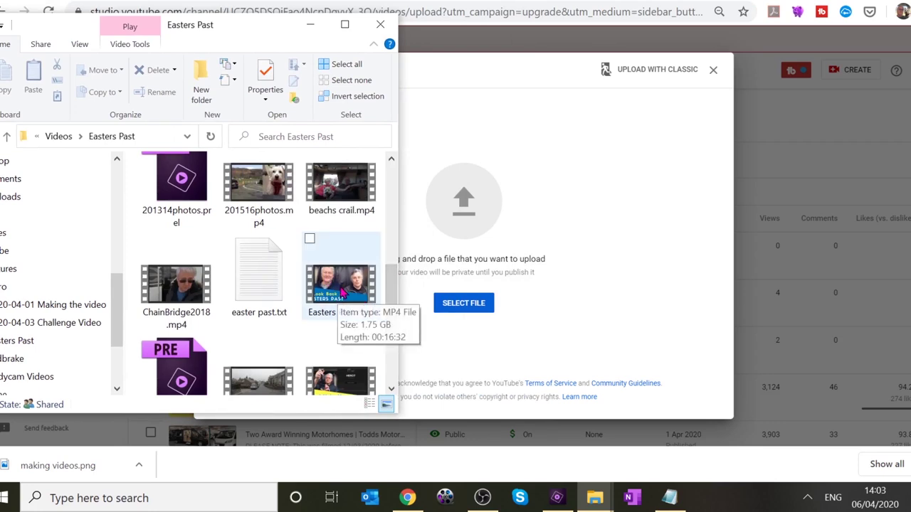
pyautogui.moveTo(343, 289); pyautogui.dragTo(465, 222)
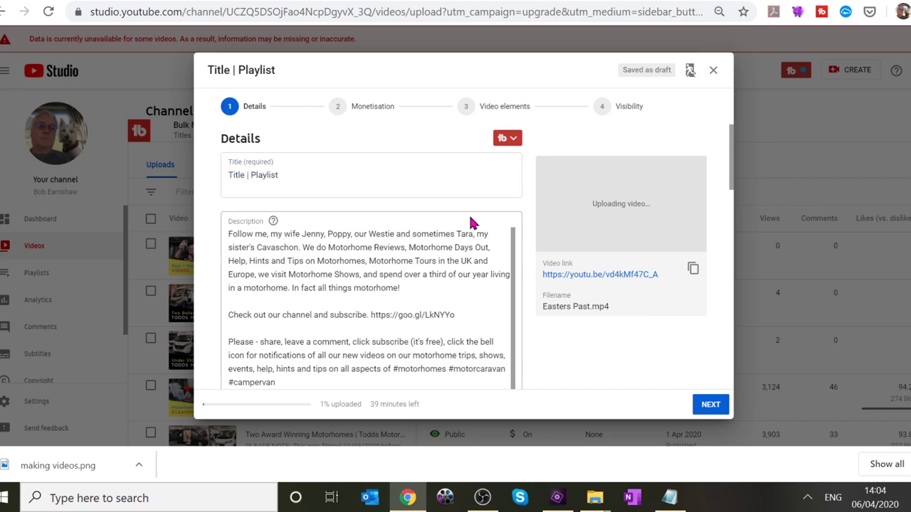
# - Replace the placeholder video title with "A Look Back At Easters Past"
pyautogui.click(271, 176)
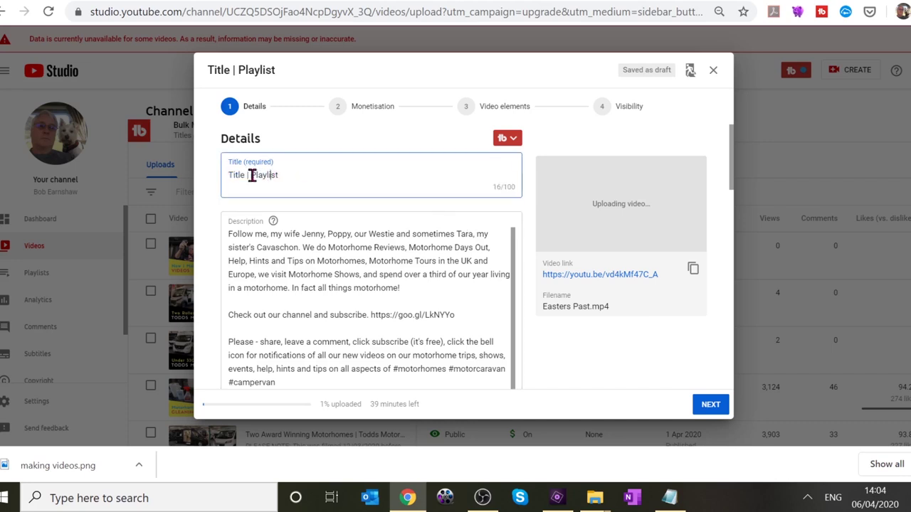
pyautogui.moveTo(233, 176)
pyautogui.mouseDown()
pyautogui.moveTo(281, 175)
pyautogui.moveTo(230, 177)
pyautogui.moveTo(229, 186)
pyautogui.mouseUp()
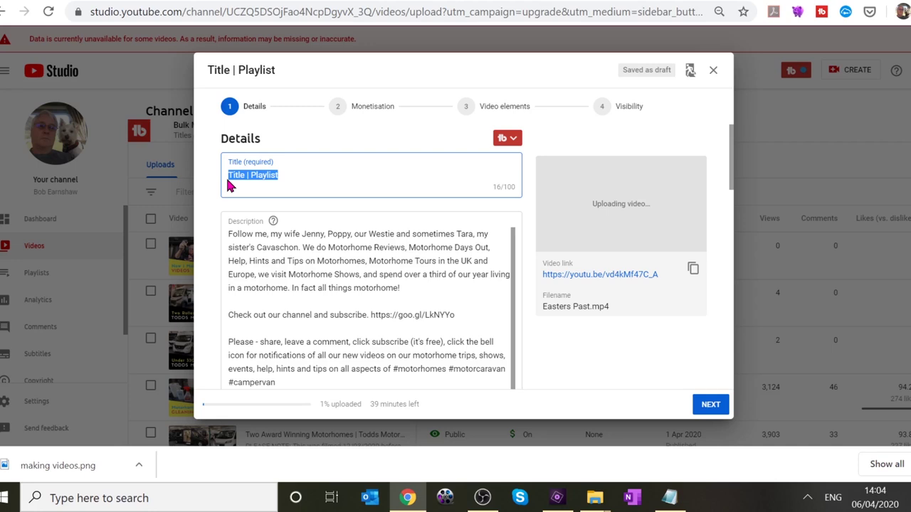
pyautogui.write('A')
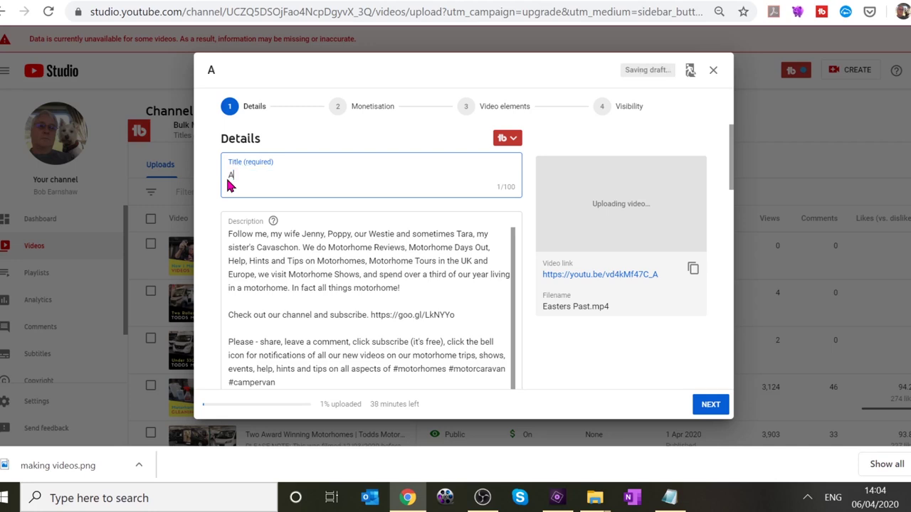
pyautogui.write(' Look Back at ')
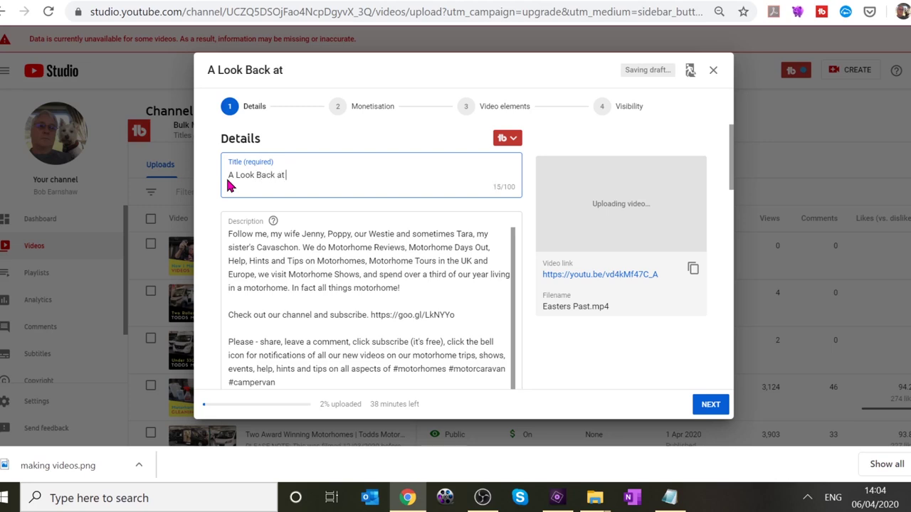
pyautogui.write('Easters')
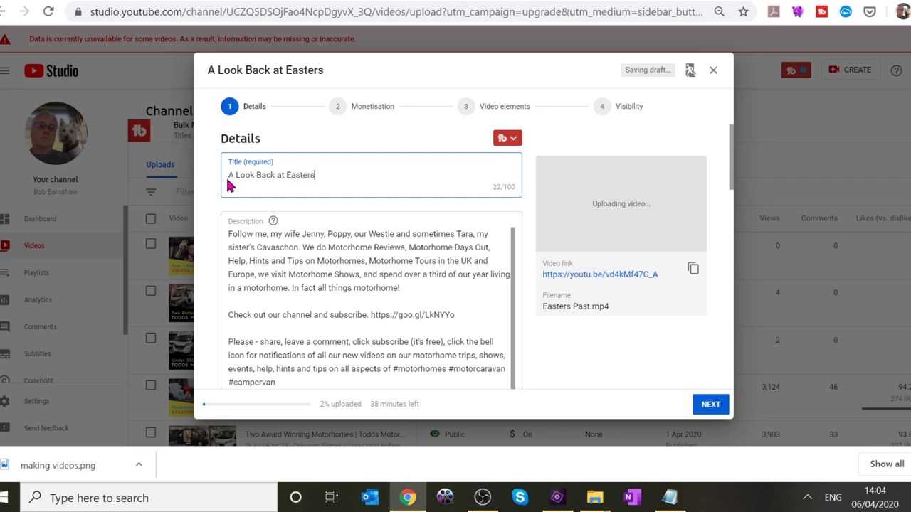
pyautogui.moveTo(277, 177); pyautogui.dragTo(288, 177)
pyautogui.write('A')
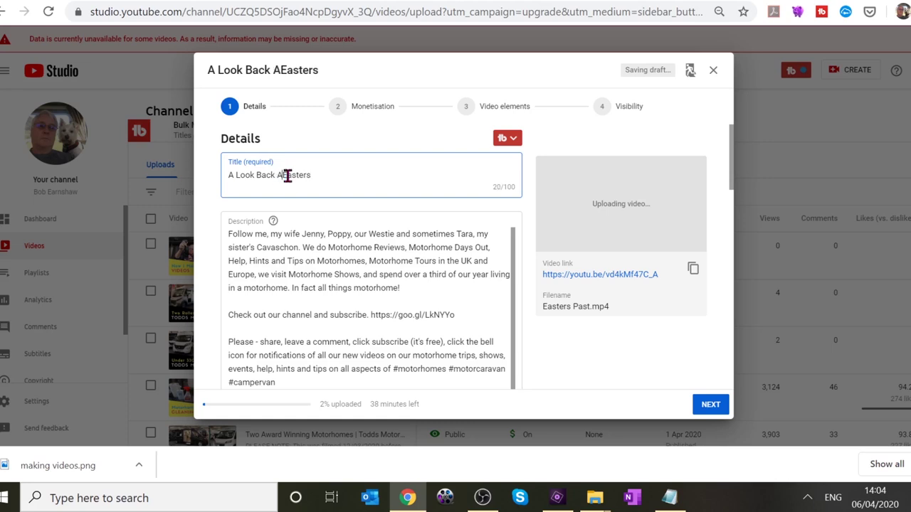
pyautogui.write('t')
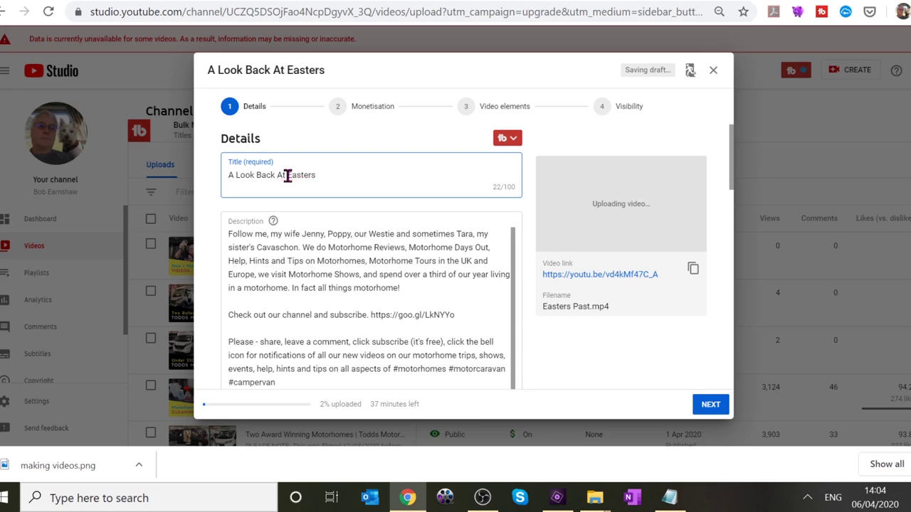
pyautogui.click(332, 174)
pyautogui.write('Past')
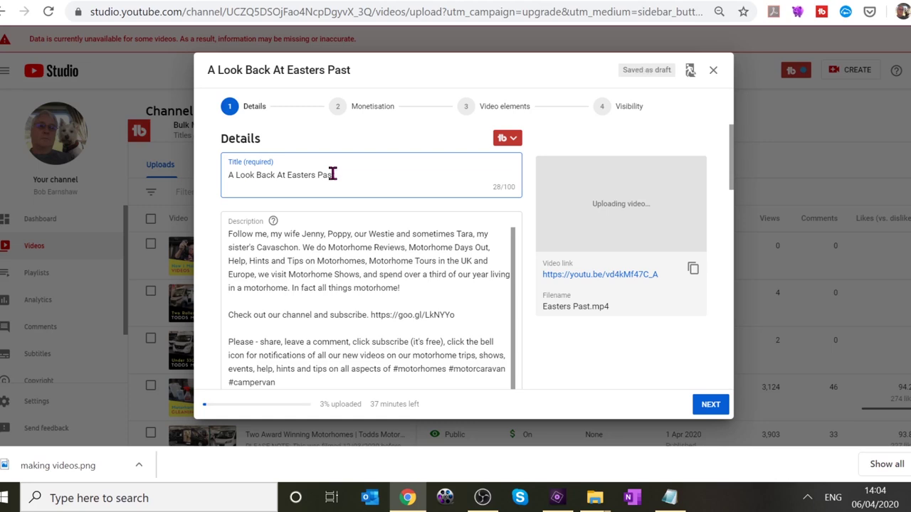
# - Extend the video title with "In Our Motorhomes", capitalising each word
pyautogui.write('in our')
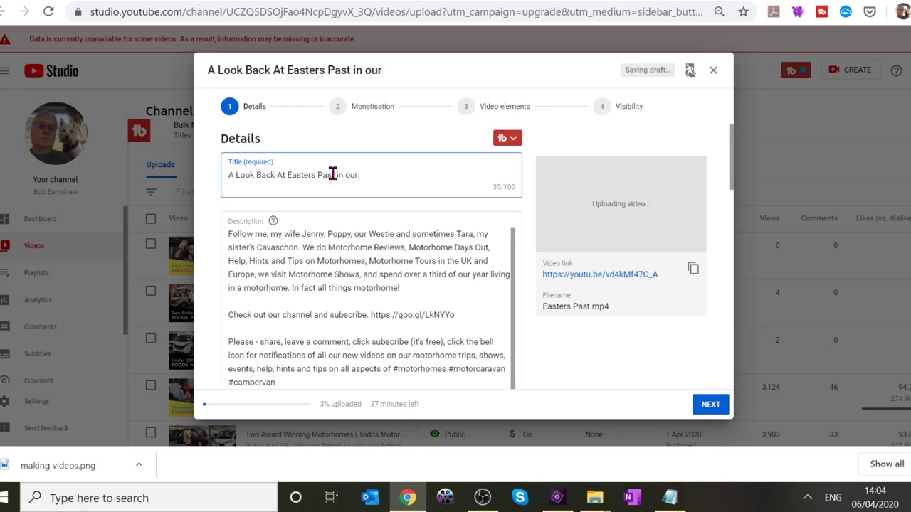
pyautogui.press('BackSpace')
pyautogui.press('BackSpace')
pyautogui.press('BackSpace')
pyautogui.press('BackSpace')
pyautogui.press('BackSpace')
pyautogui.press('BackSpace')
pyautogui.press('BackSpace')
pyautogui.write('In Our Mo')
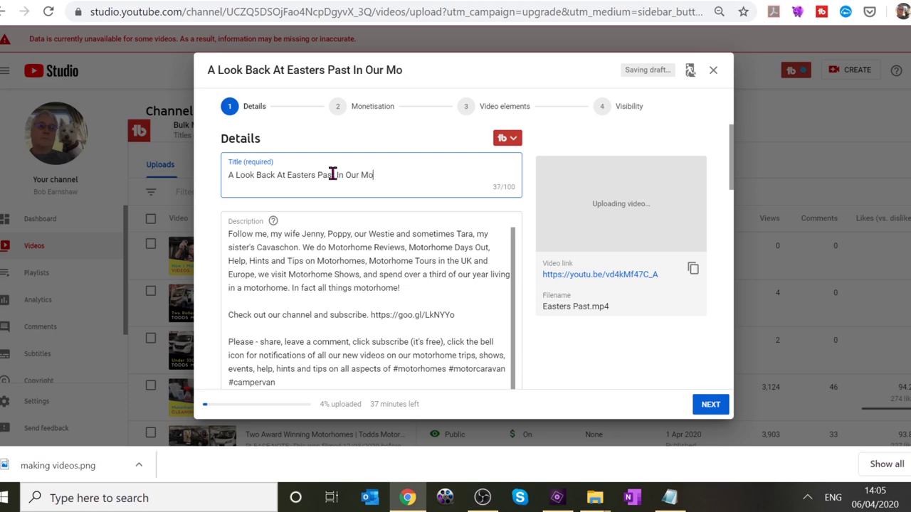
pyautogui.write('torhomes')
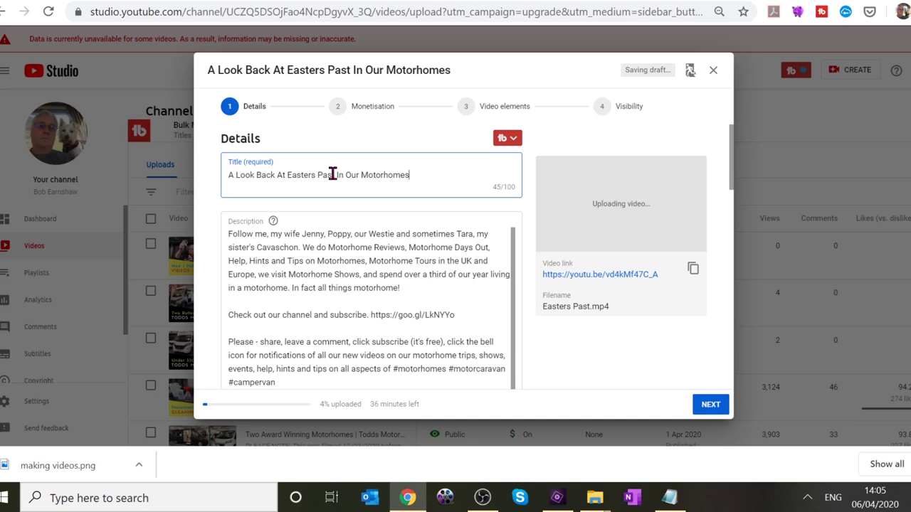
# - Insert an introduction above the existing description about looking back at motorhome Easters from 2013 to 2019, being unable to travel this year
pyautogui.click(264, 233)
pyautogui.press('Return')
pyautogui.press('Return')
pyautogui.press('Return')
pyautogui.press('Return')
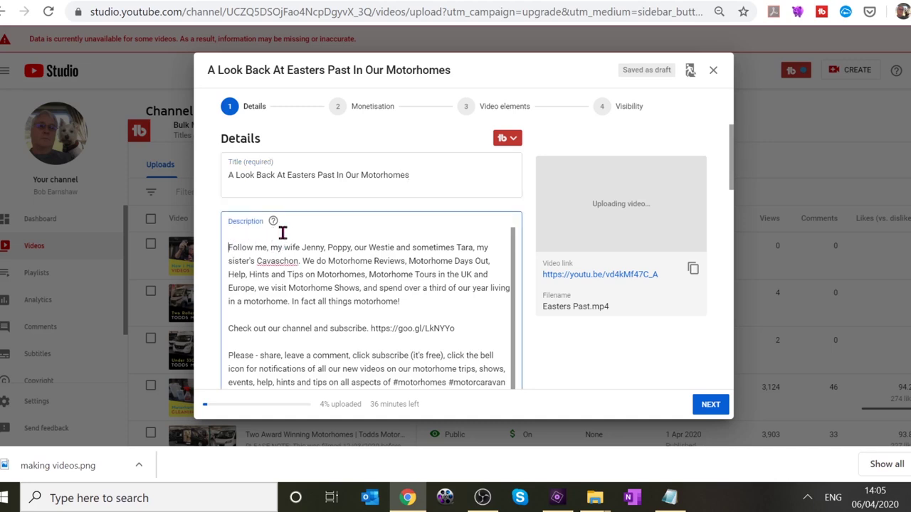
pyautogui.click(264, 235)
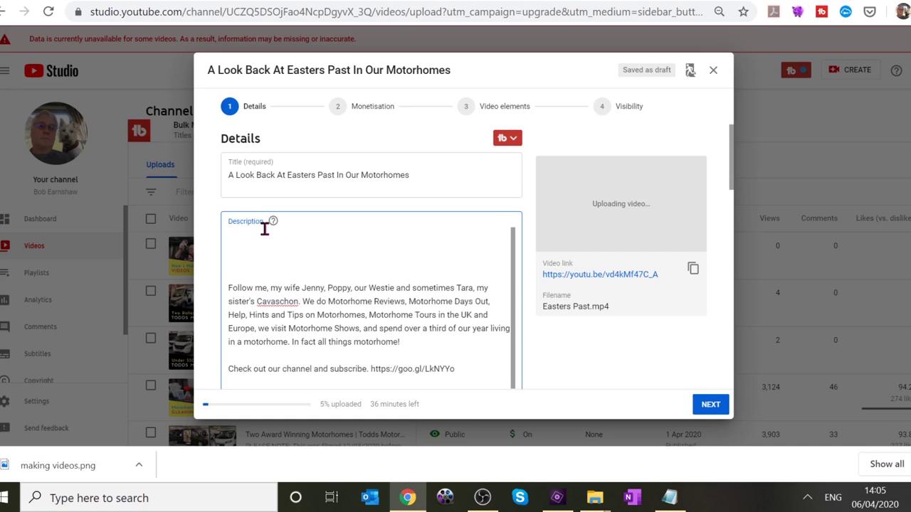
pyautogui.write('We look bac')
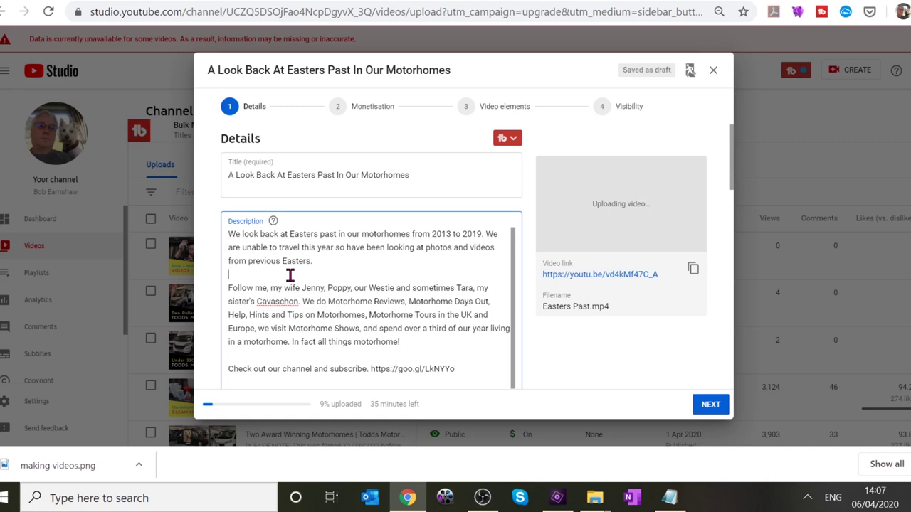
# - Upload Easterspast.png from the Downloads folder as the video's custom thumbnail
pyautogui.moveTo(735, 153); pyautogui.dragTo(732, 257)
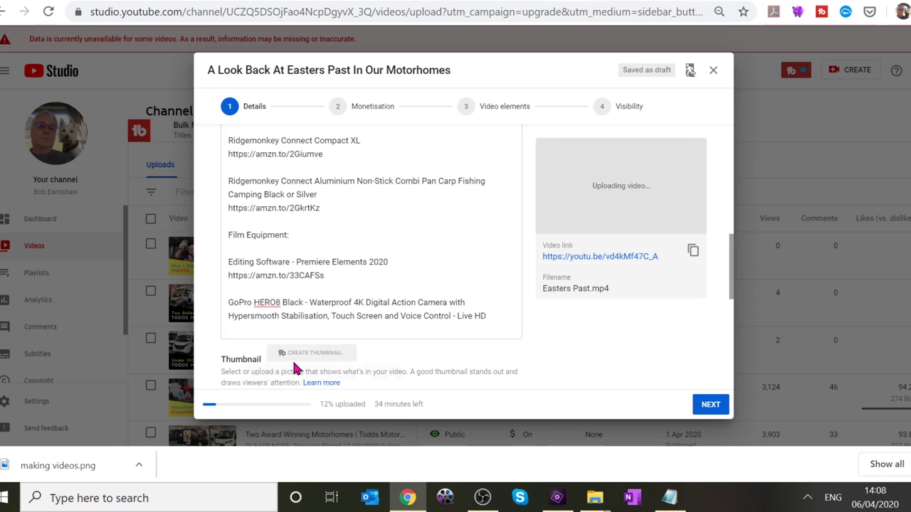
pyautogui.scroll(-3, 728, 242)
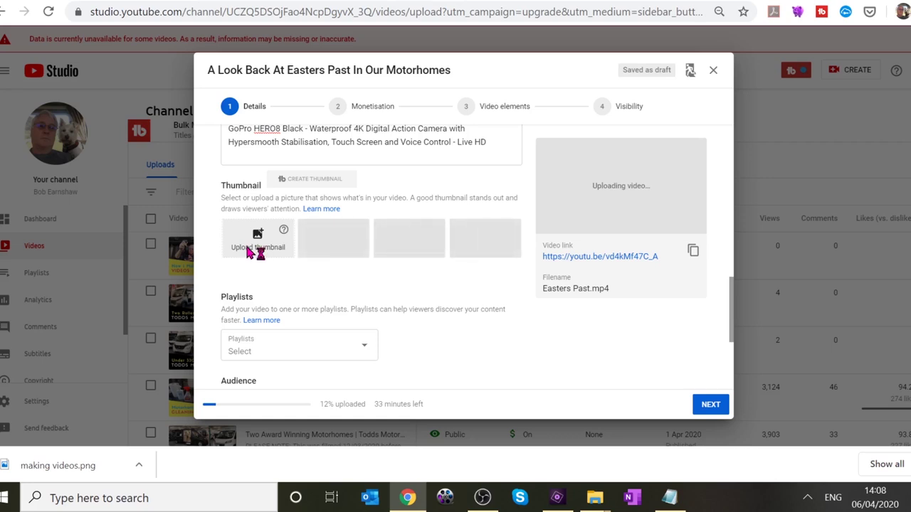
pyautogui.click(248, 253)
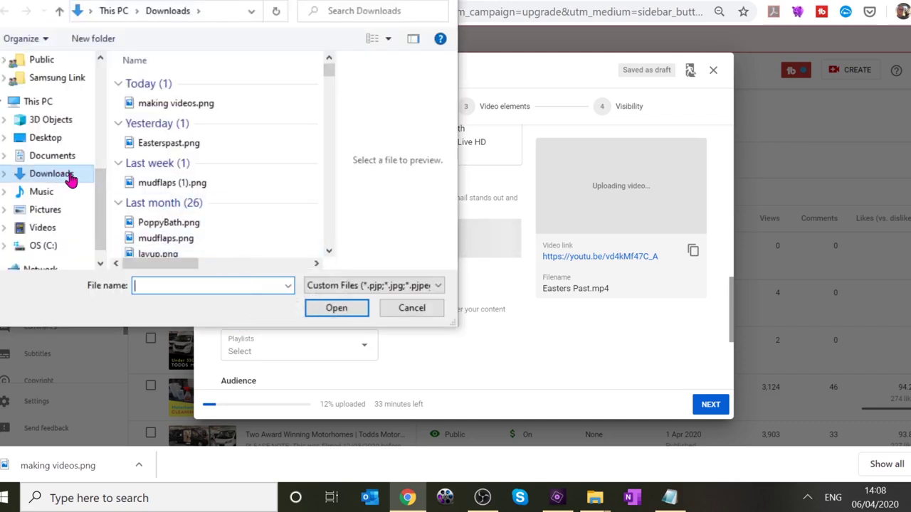
pyautogui.click(182, 144)
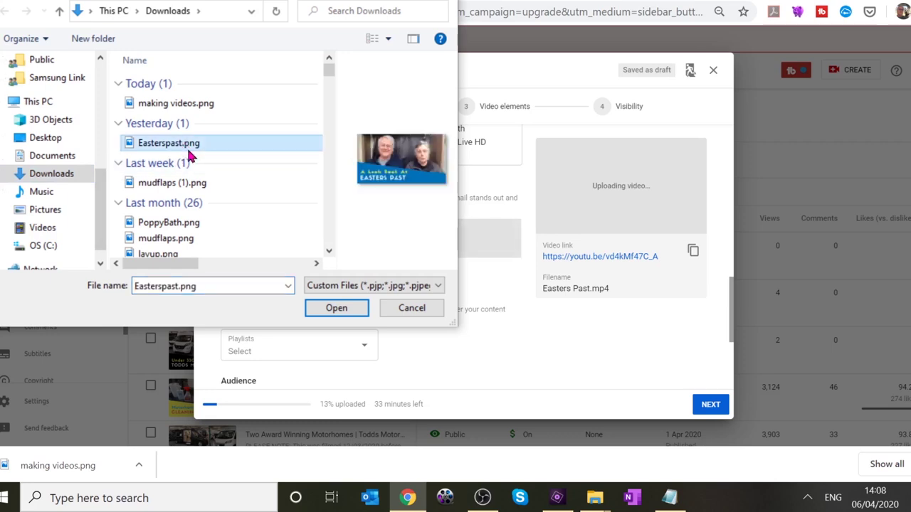
pyautogui.click(334, 310)
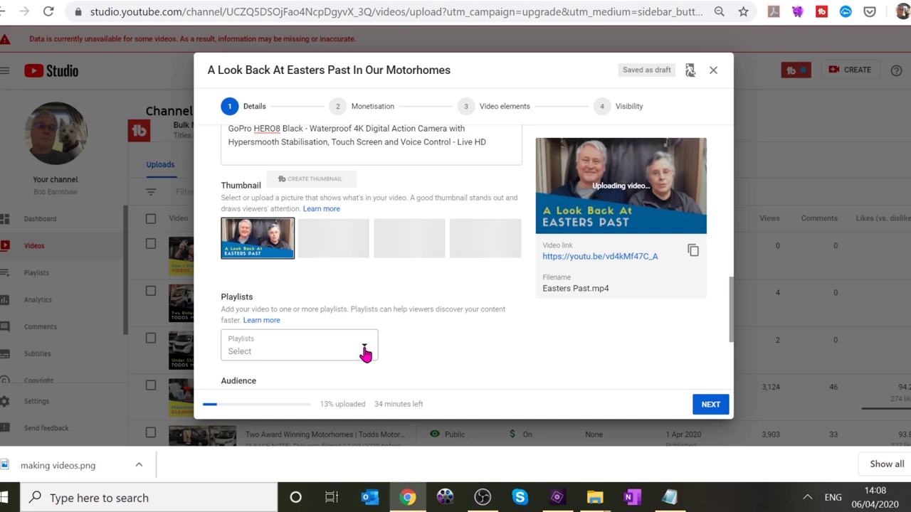
# - Add the video to the Updates playlist
pyautogui.click(364, 352)
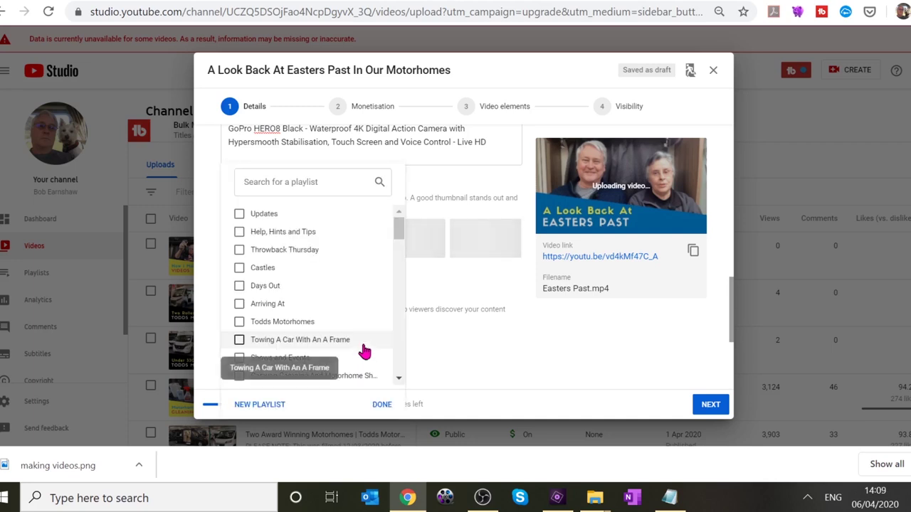
pyautogui.click(239, 214)
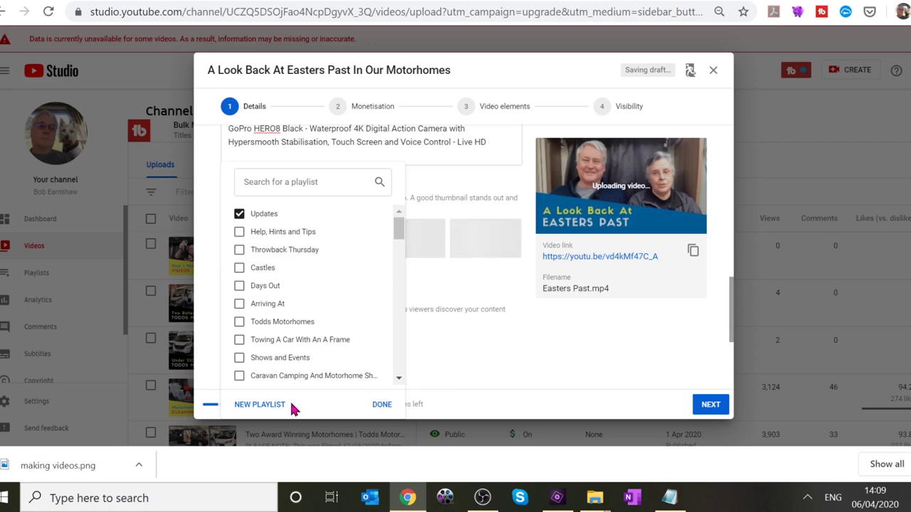
pyautogui.click(383, 405)
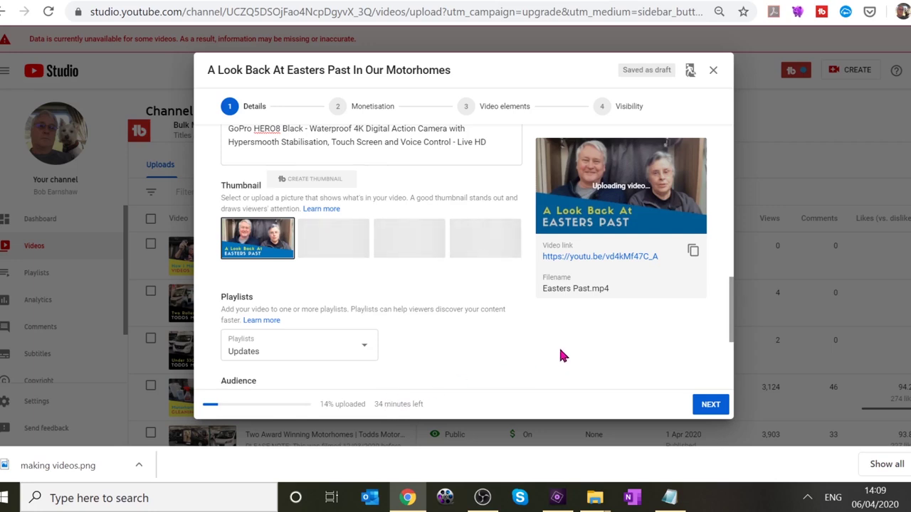
pyautogui.moveTo(736, 332); pyautogui.dragTo(730, 374)
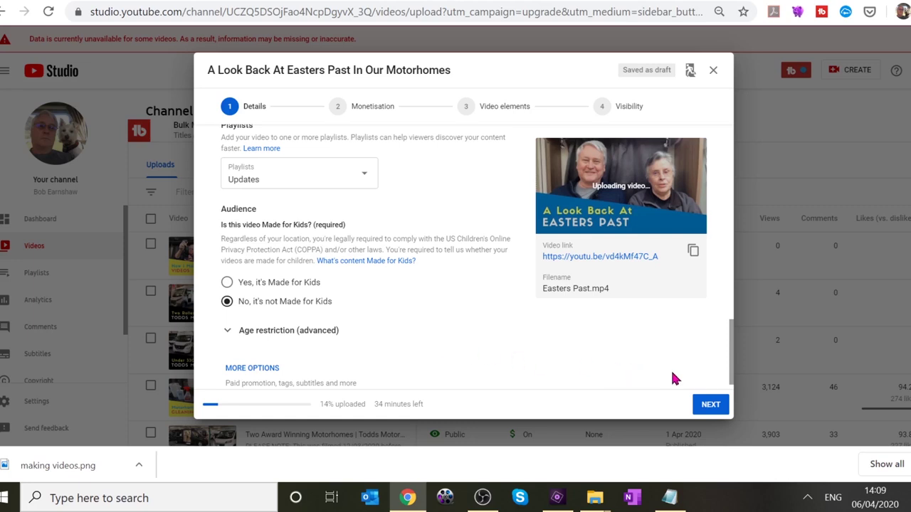
# - Advance from the video details through the monetisation and video elements stages to Visibility, keeping the default ad settings
pyautogui.scroll(-1, 733, 370)
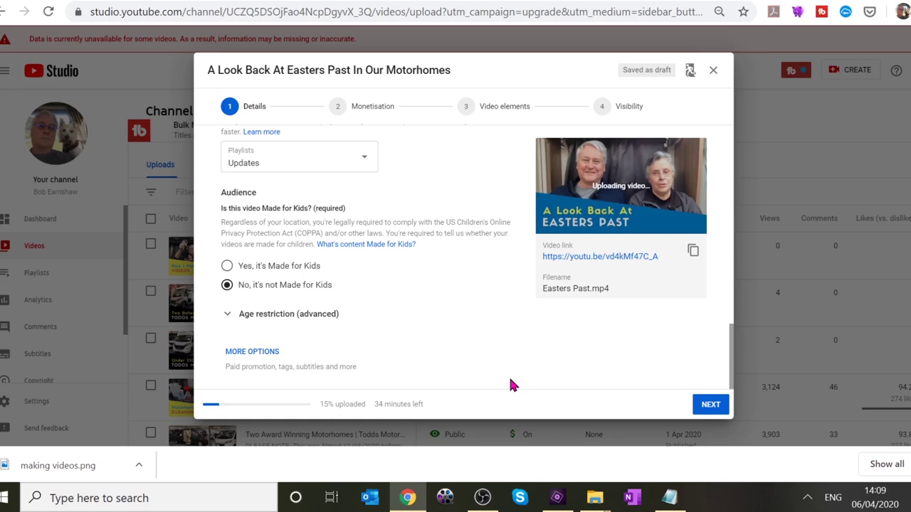
pyautogui.click(725, 406)
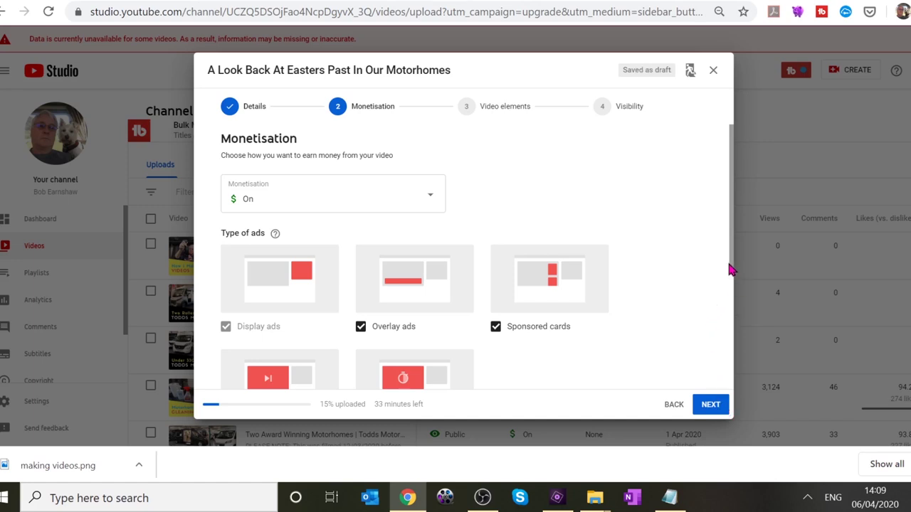
pyautogui.scroll(-1, 731, 286)
pyautogui.moveTo(733, 311); pyautogui.dragTo(736, 382)
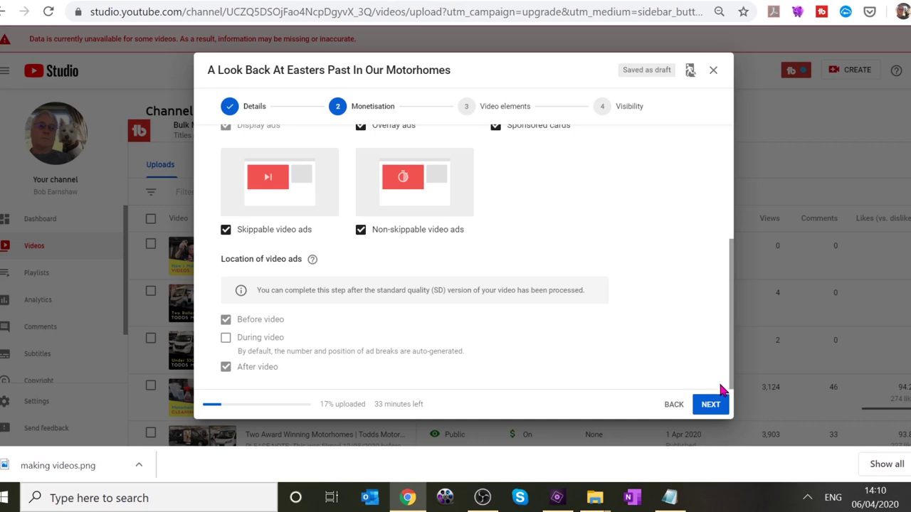
pyautogui.click(712, 405)
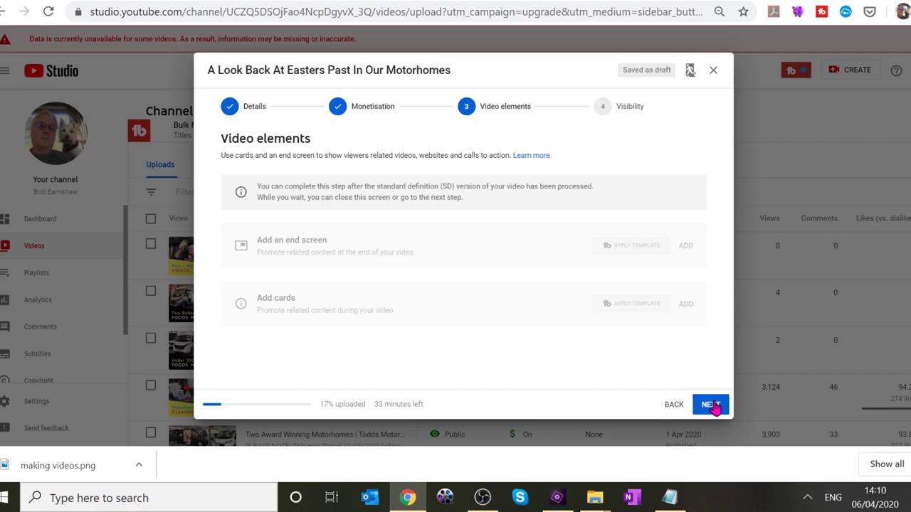
pyautogui.click(712, 405)
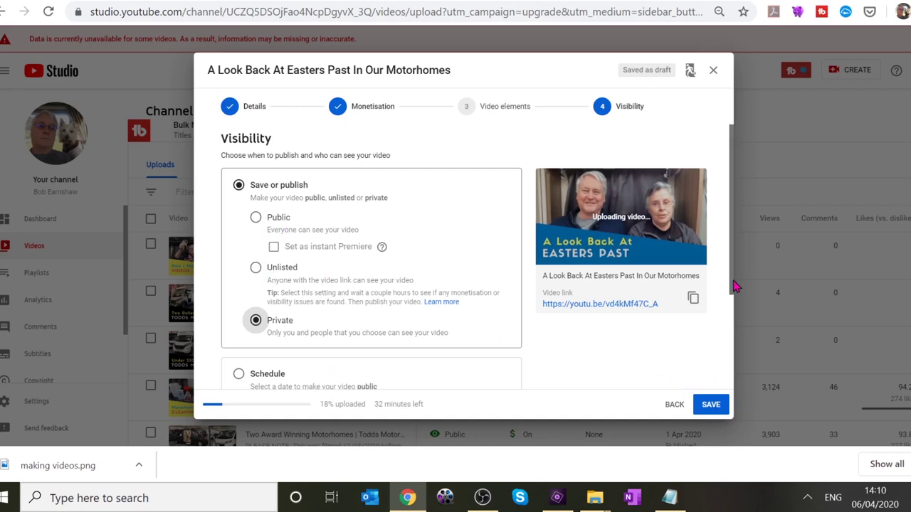
# - Schedule the video to go public on 10 Apr 2020 at 18:00
pyautogui.scroll(-1, 735, 285)
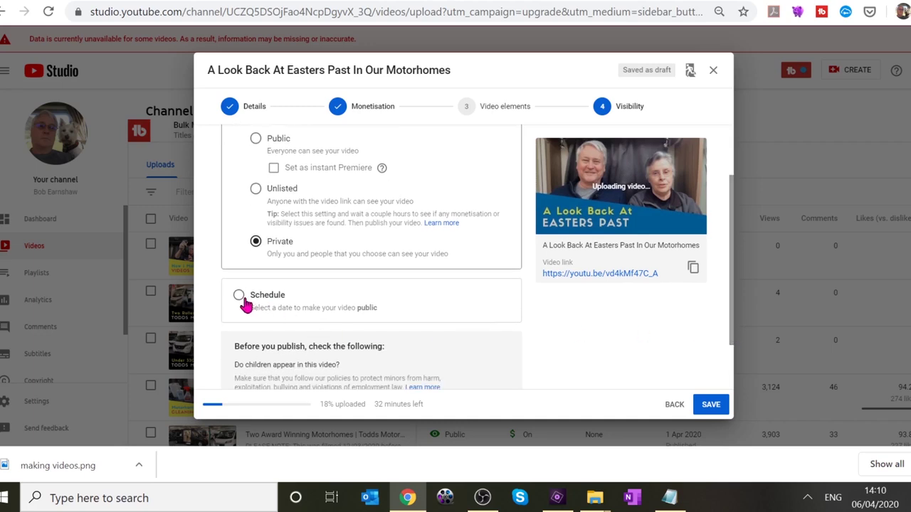
pyautogui.click(239, 295)
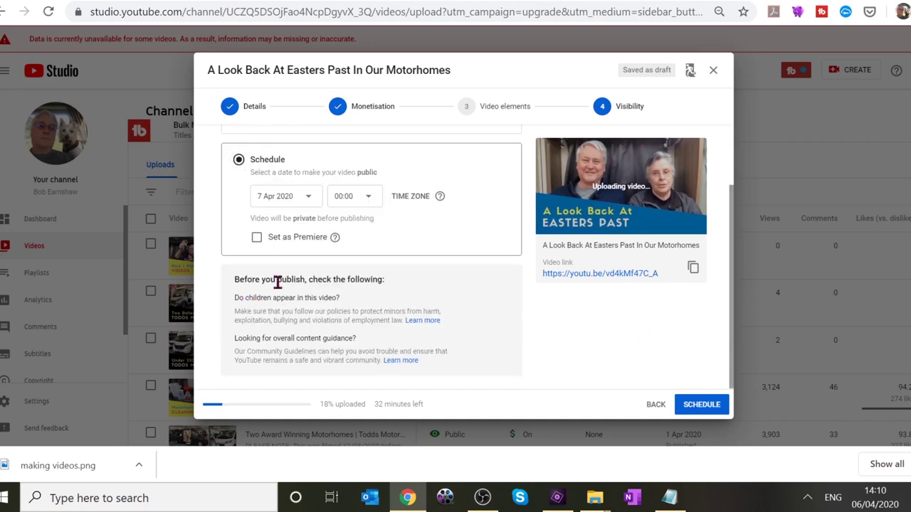
pyautogui.click(310, 200)
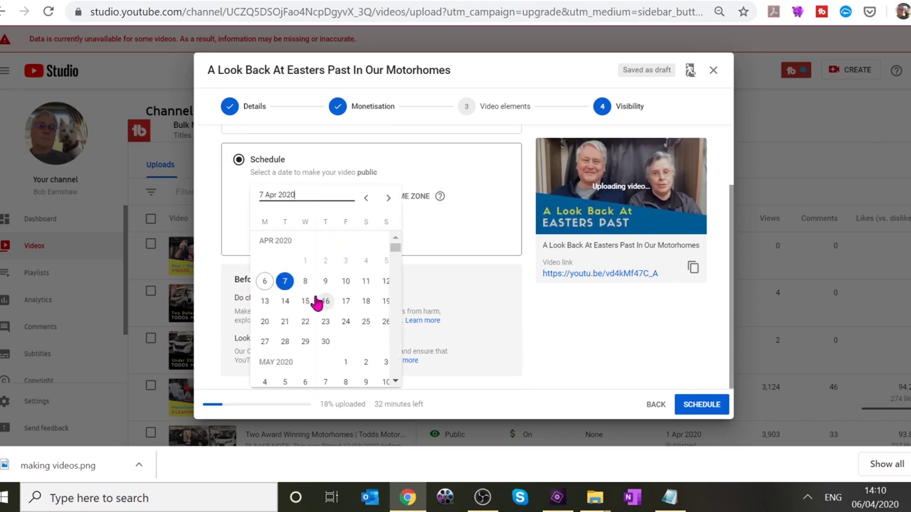
pyautogui.click(346, 285)
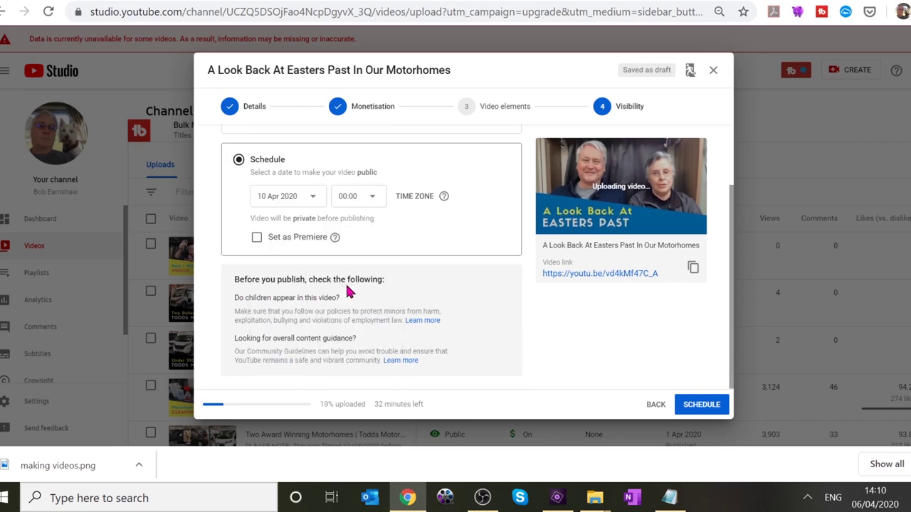
pyautogui.click(373, 204)
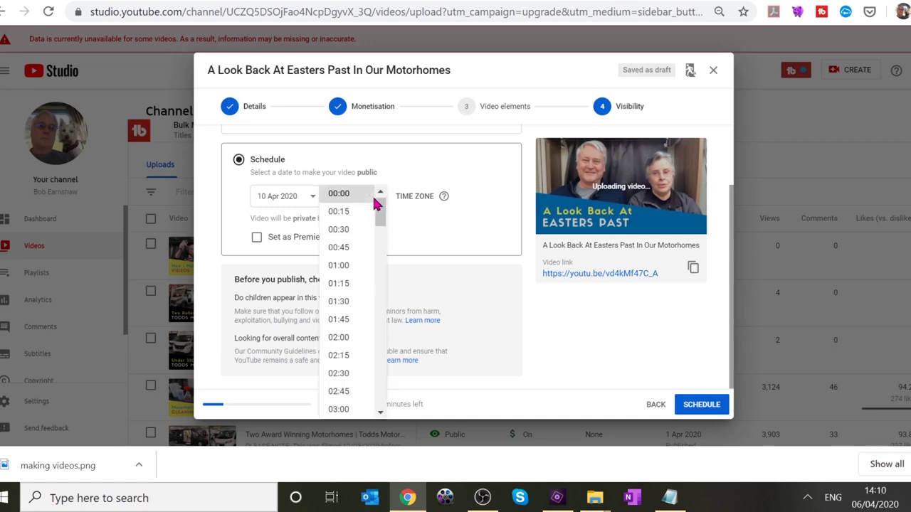
pyautogui.moveTo(376, 204); pyautogui.dragTo(399, 376)
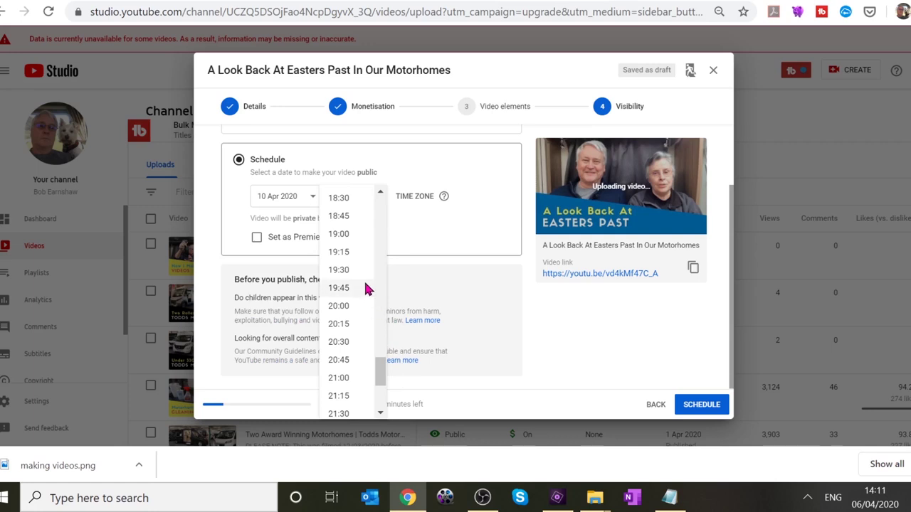
pyautogui.click(380, 192)
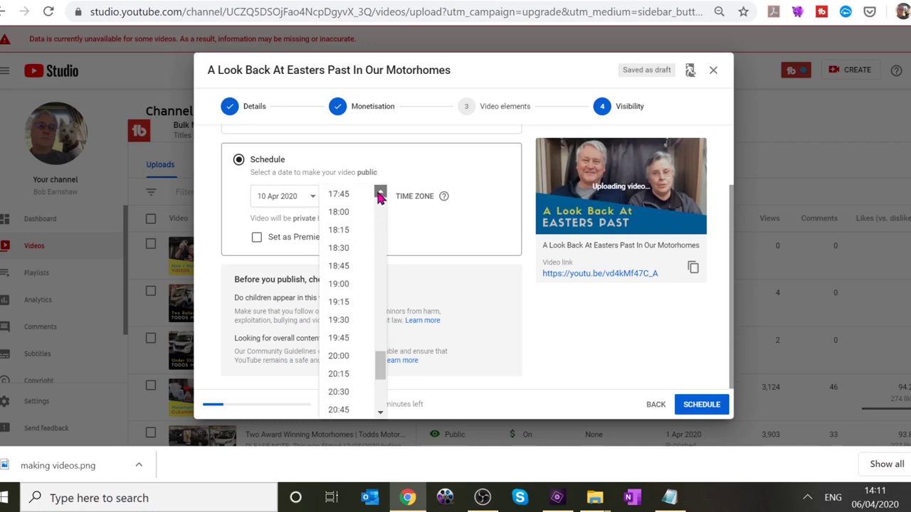
pyautogui.click(351, 222)
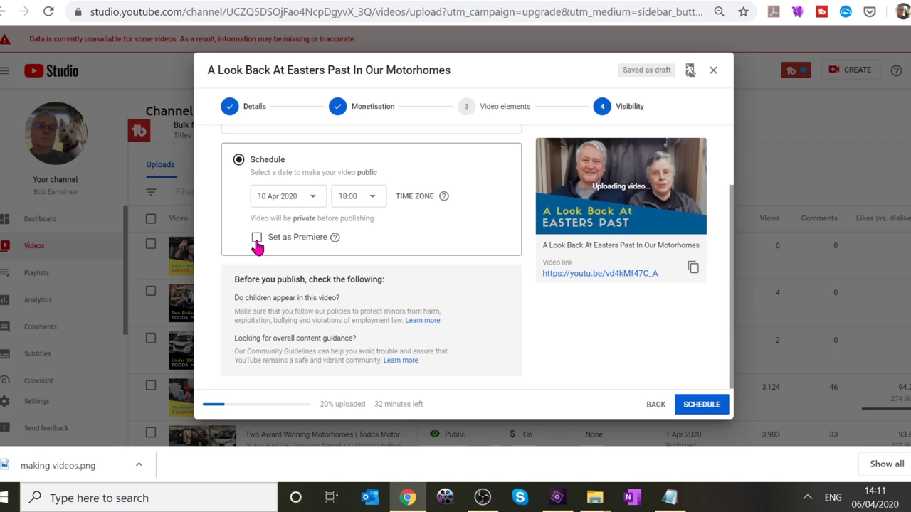
# - Set the scheduled video as a Premiere, confirm the schedule and dismiss the upload notice
pyautogui.click(257, 239)
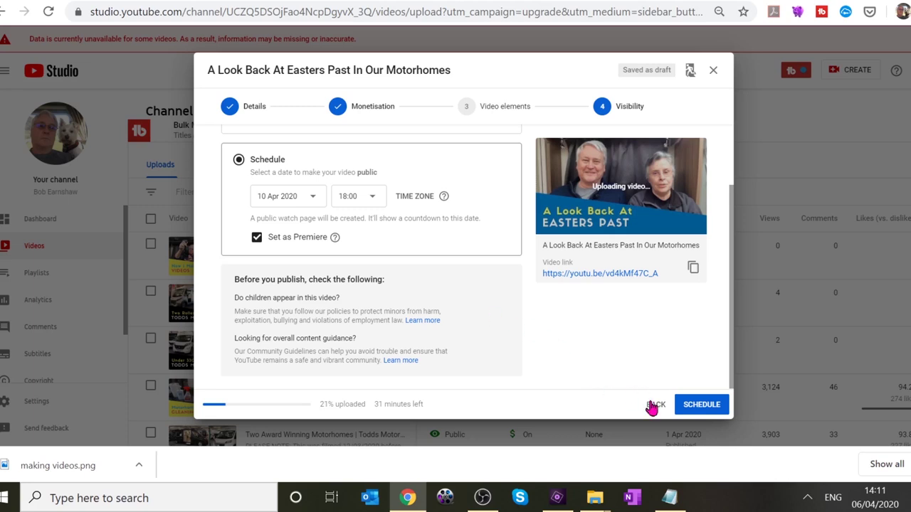
pyautogui.click(702, 410)
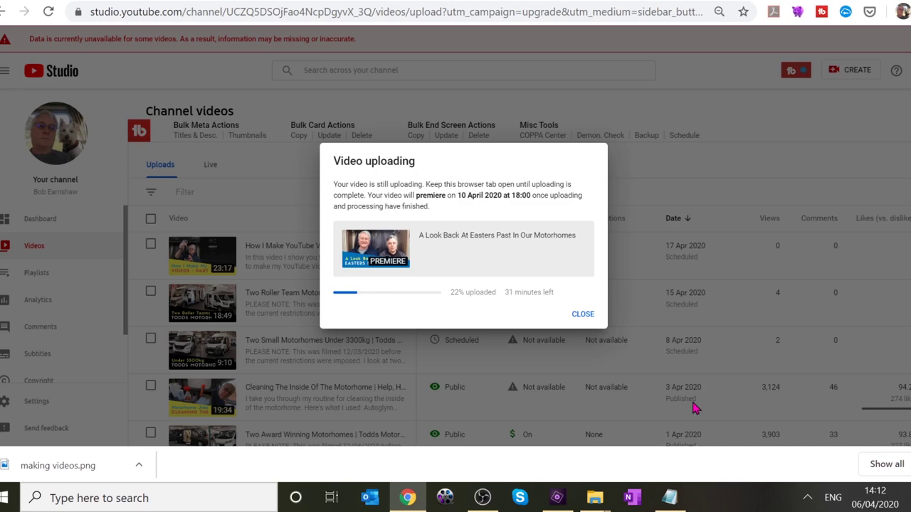
pyautogui.click(585, 316)
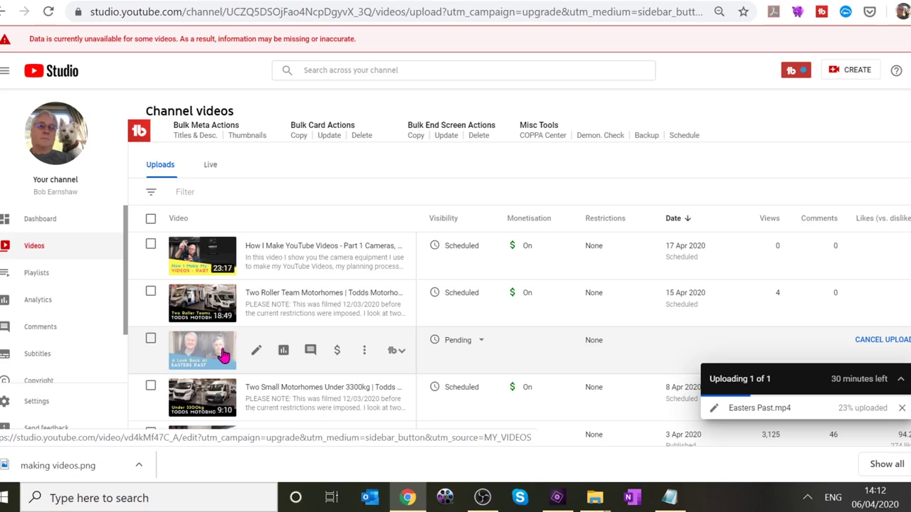
# - Open the Easters Past video's details and start TubeBuddy's SEO Studio with the target keyword "Easter in a Motorhome"
pyautogui.click(217, 357)
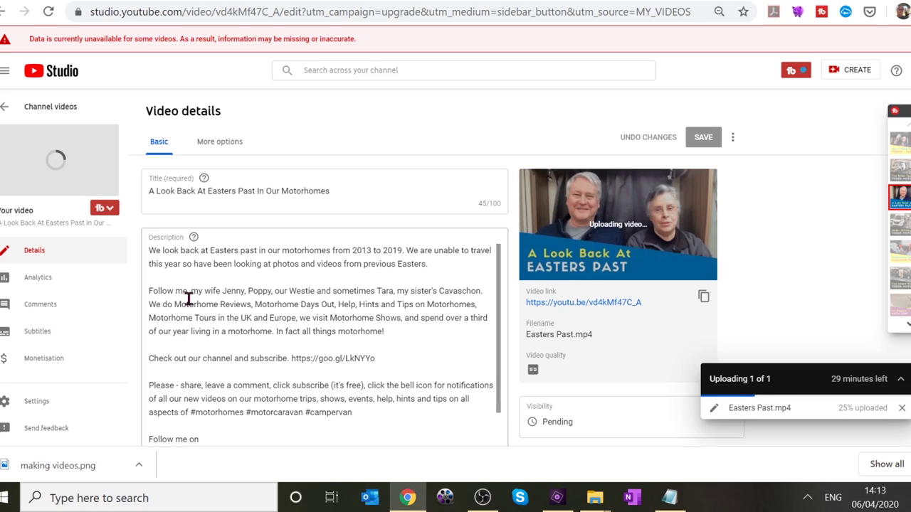
pyautogui.click(108, 211)
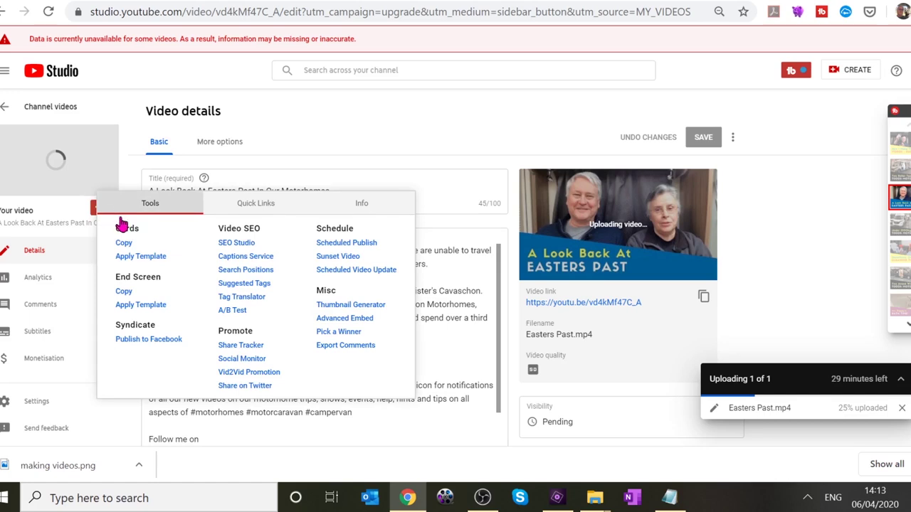
pyautogui.click(236, 245)
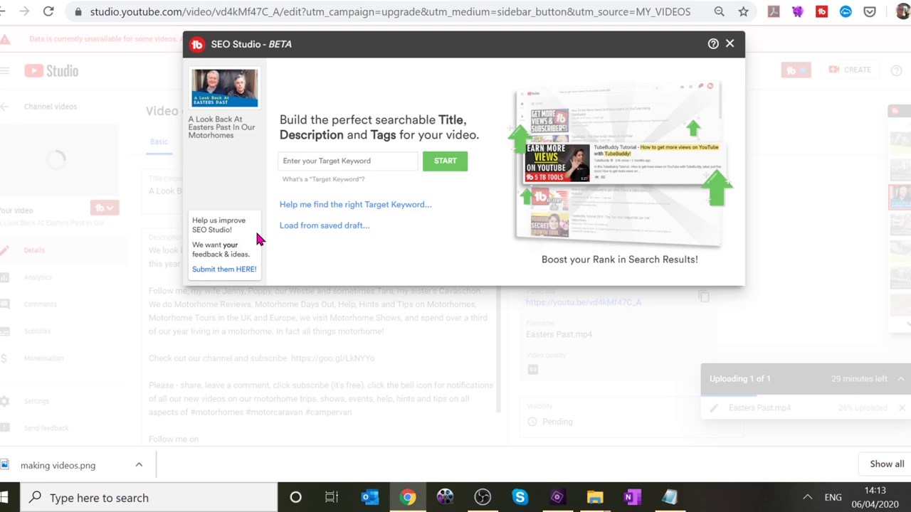
pyautogui.click(323, 163)
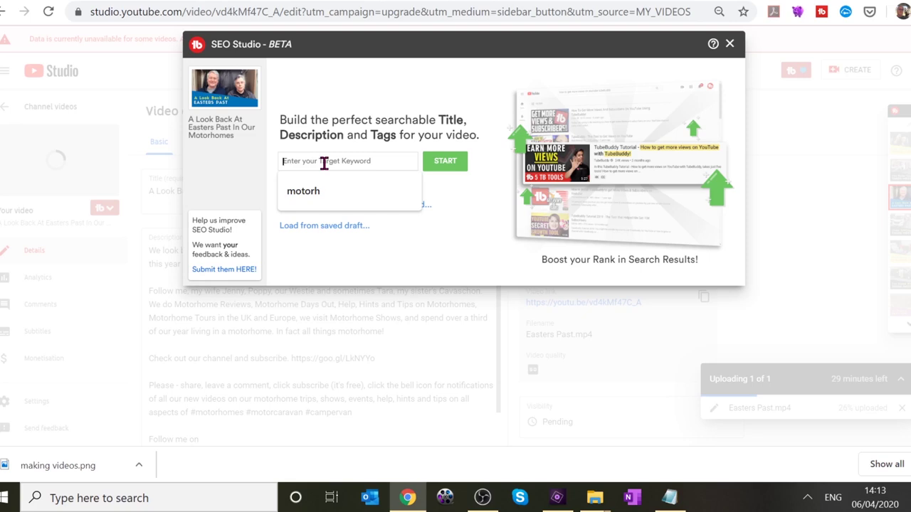
pyautogui.write('Easte')
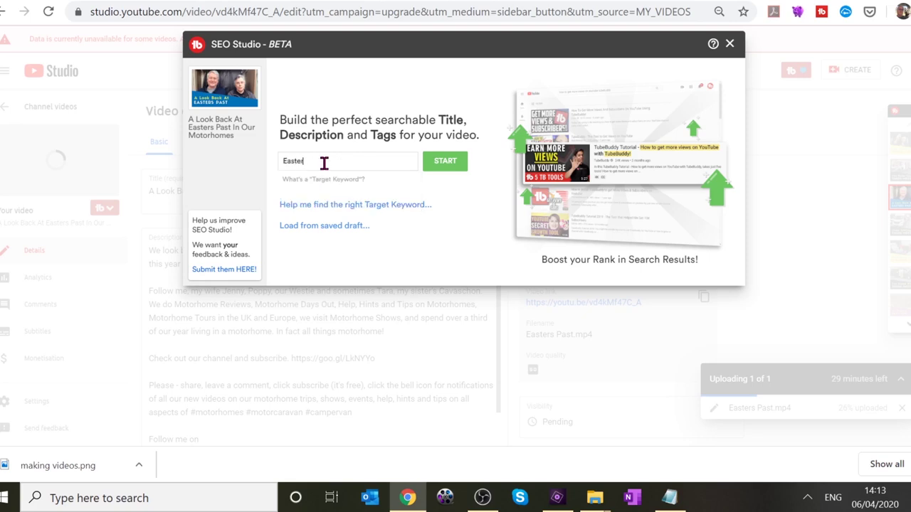
pyautogui.write('r in a motorhome')
pyautogui.click(444, 171)
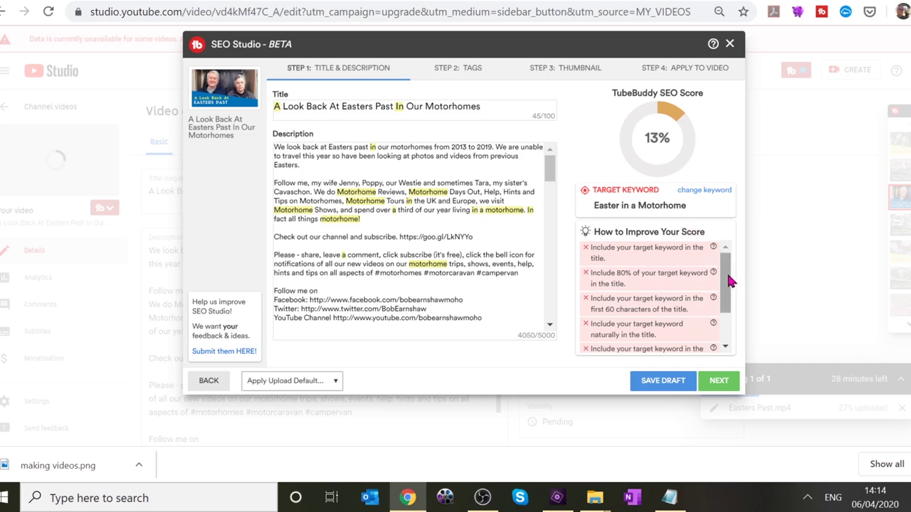
# - Review the SEO score suggestions and change the title's ending to "In A Motorhome"
pyautogui.scroll(-1, 725, 279)
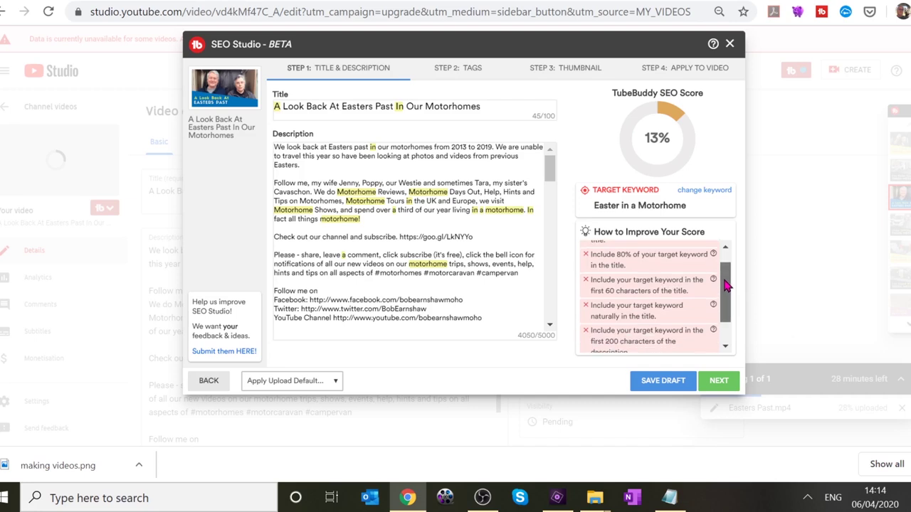
pyautogui.scroll(1, 724, 279)
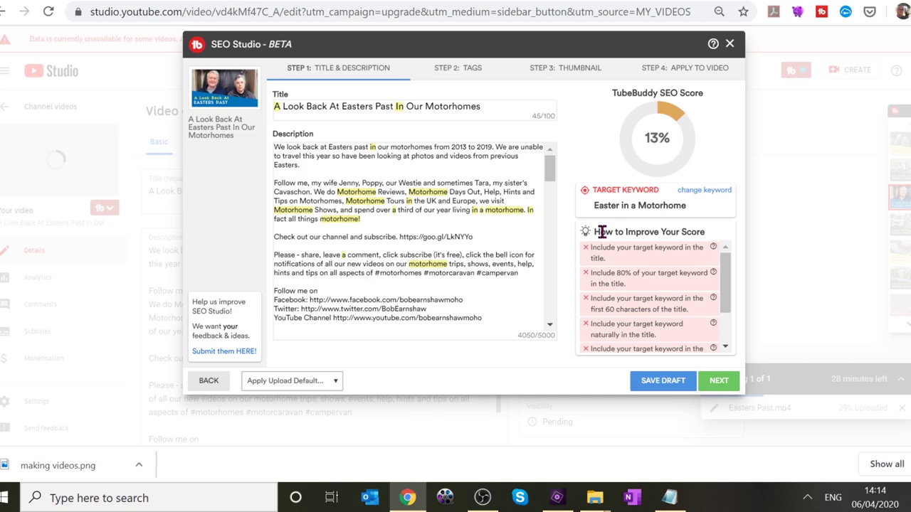
pyautogui.click(405, 105)
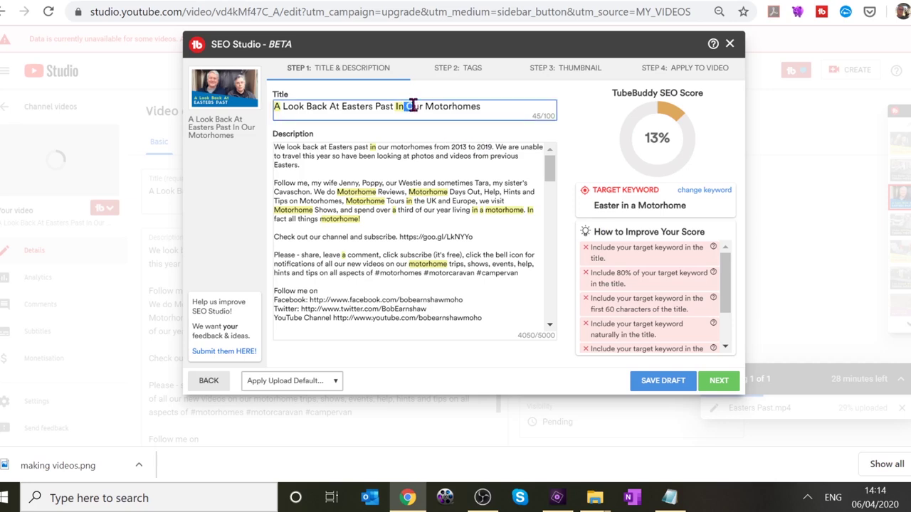
pyautogui.moveTo(422, 104); pyautogui.dragTo(406, 106)
pyautogui.write('A')
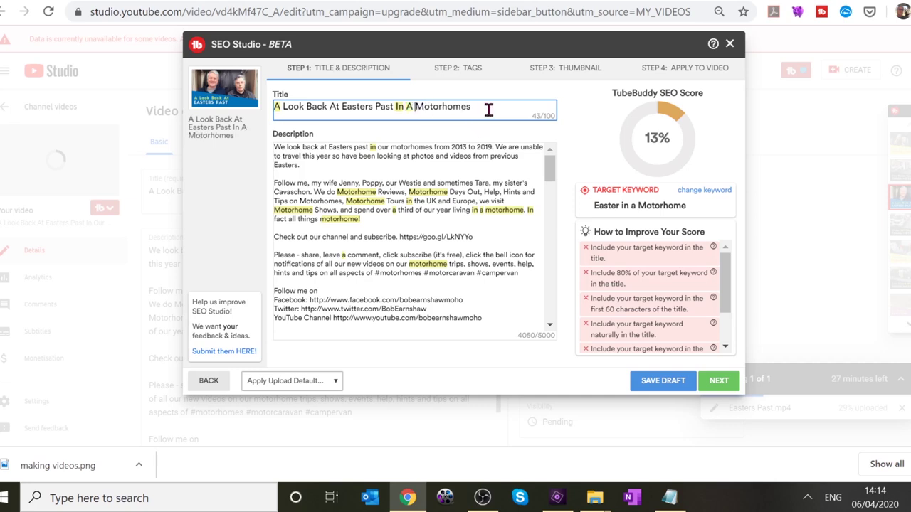
pyautogui.press('BackSpace')
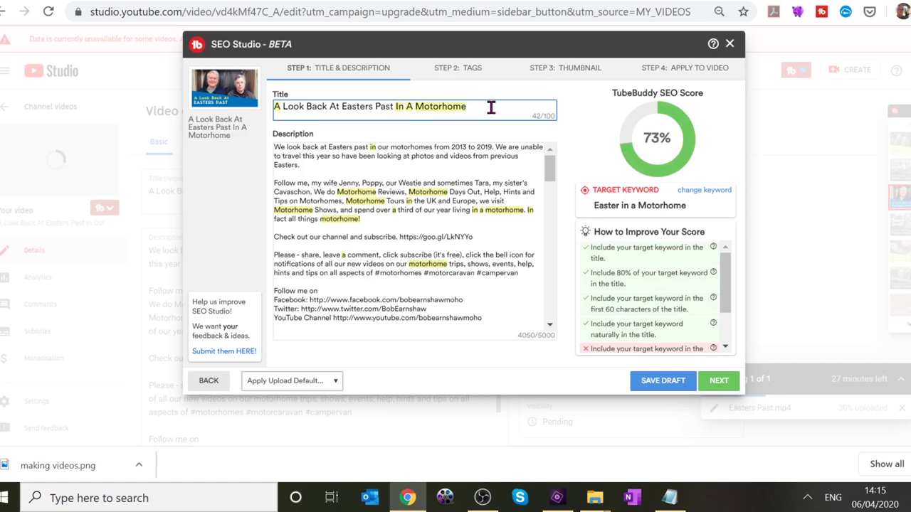
# - Reword the description's opening to "We look back at our Easter past in a motorhome" so it contains the target keyword
pyautogui.click(726, 349)
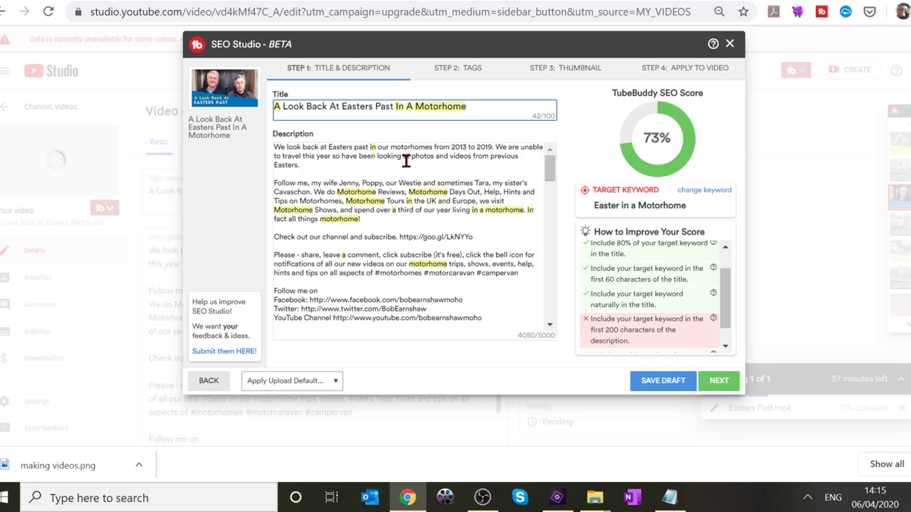
pyautogui.click(328, 148)
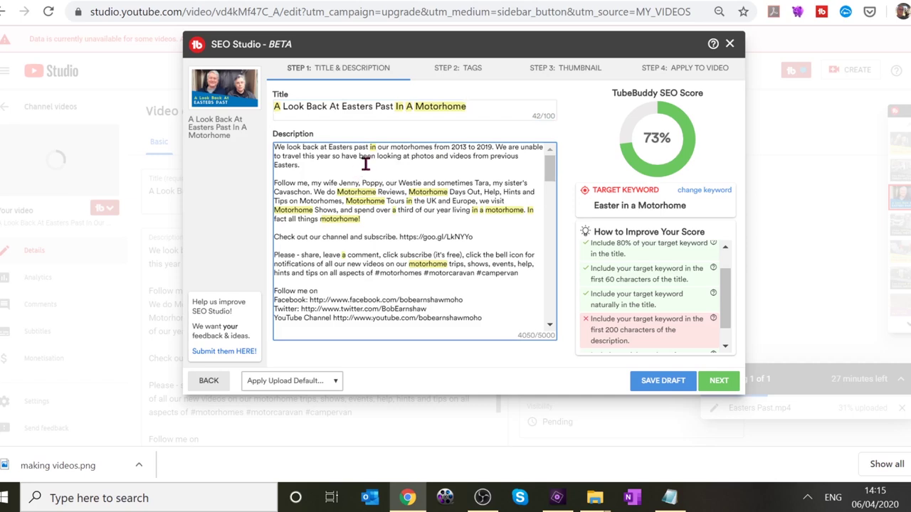
pyautogui.write('our')
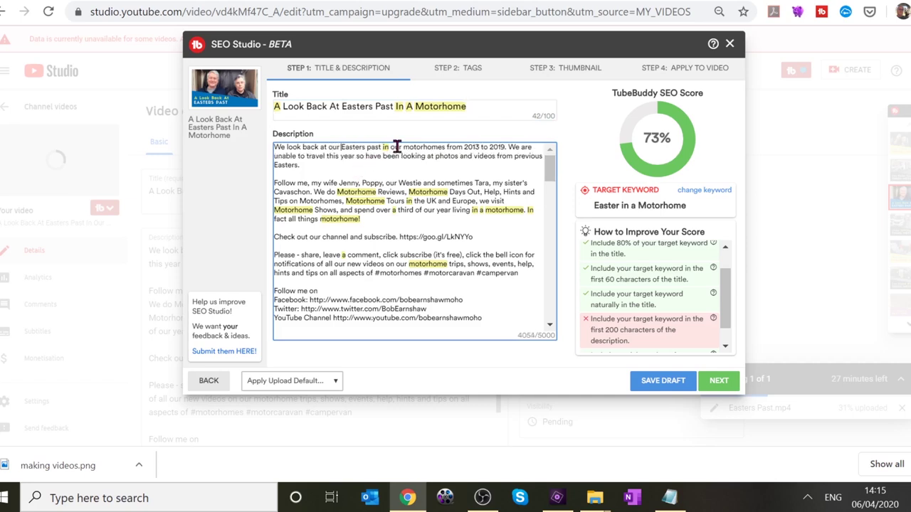
pyautogui.moveTo(391, 148); pyautogui.dragTo(401, 150)
pyautogui.write('a')
pyautogui.click(440, 148)
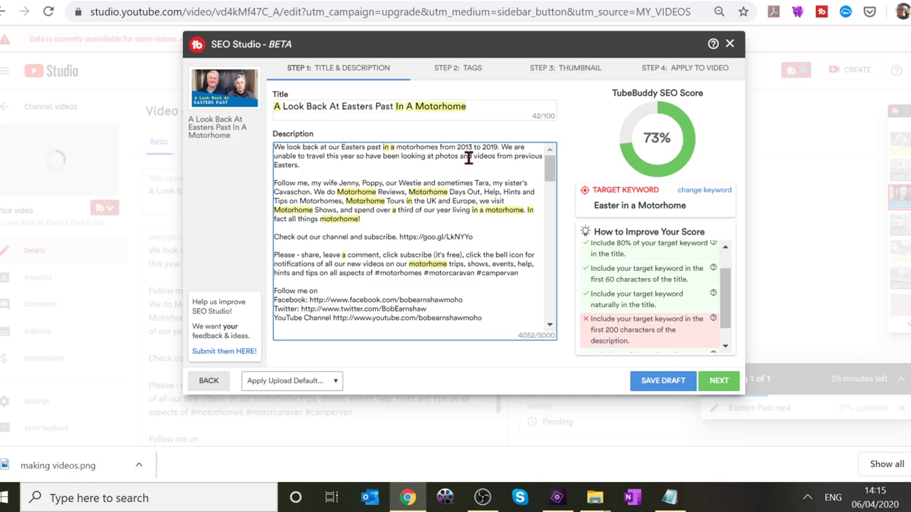
pyautogui.press('BackSpace')
pyautogui.press('BackSpace')
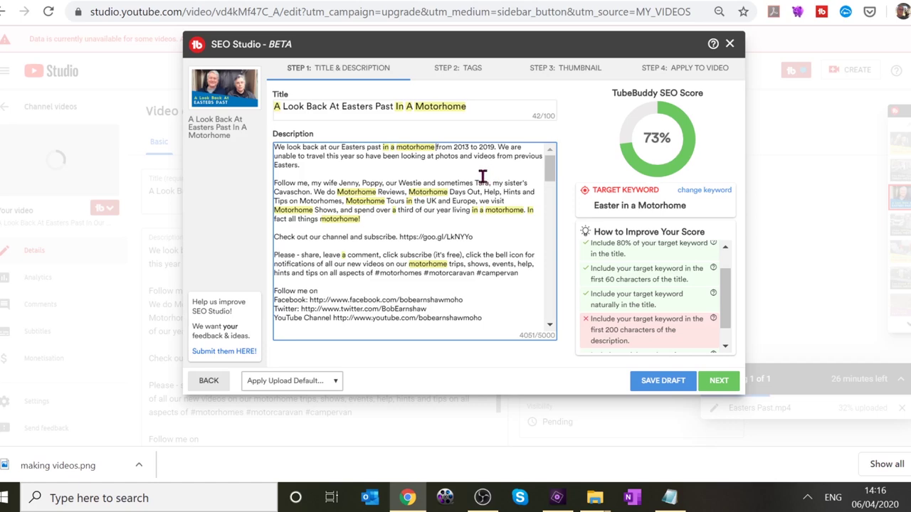
pyautogui.click(365, 148)
pyautogui.press('BackSpace')
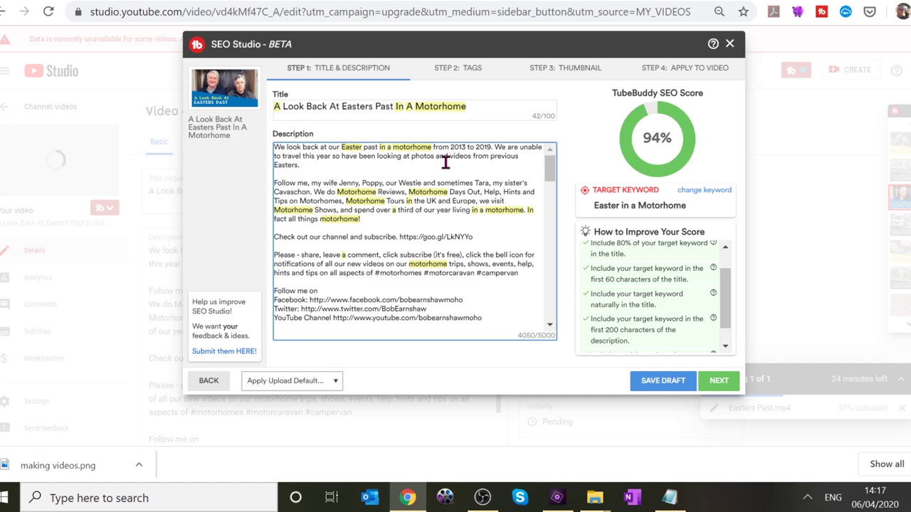
# - Reword the description's opening to "We look back at how we spent Easter in a motorhome"
pyautogui.press('BackSpace')
pyautogui.press('BackSpace')
pyautogui.press('BackSpace')
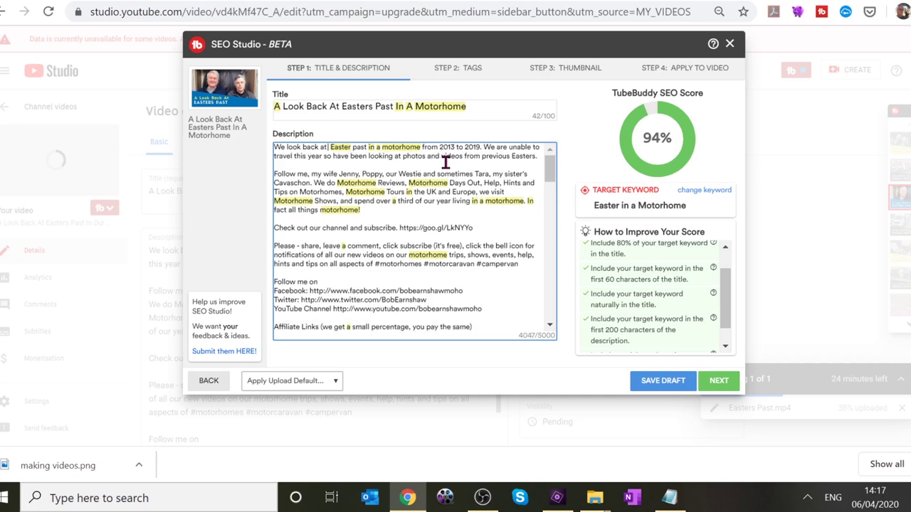
pyautogui.write('how we')
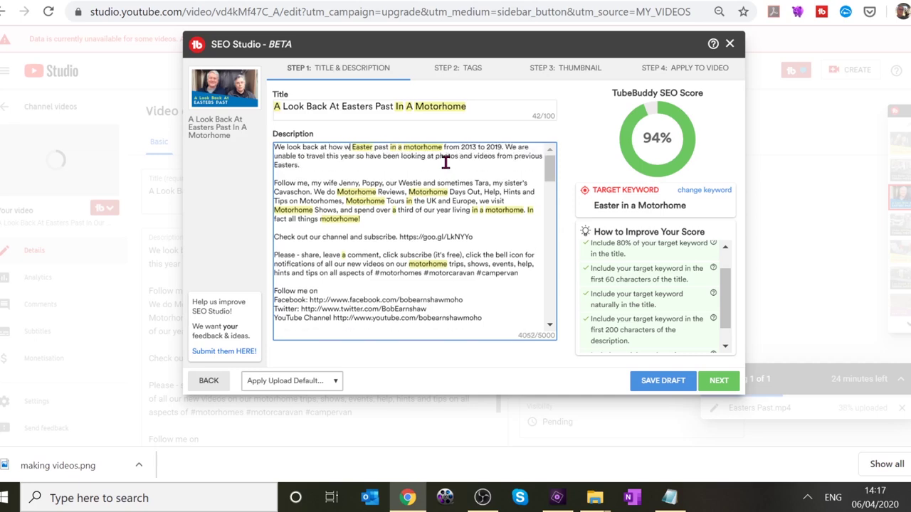
pyautogui.write(' spent')
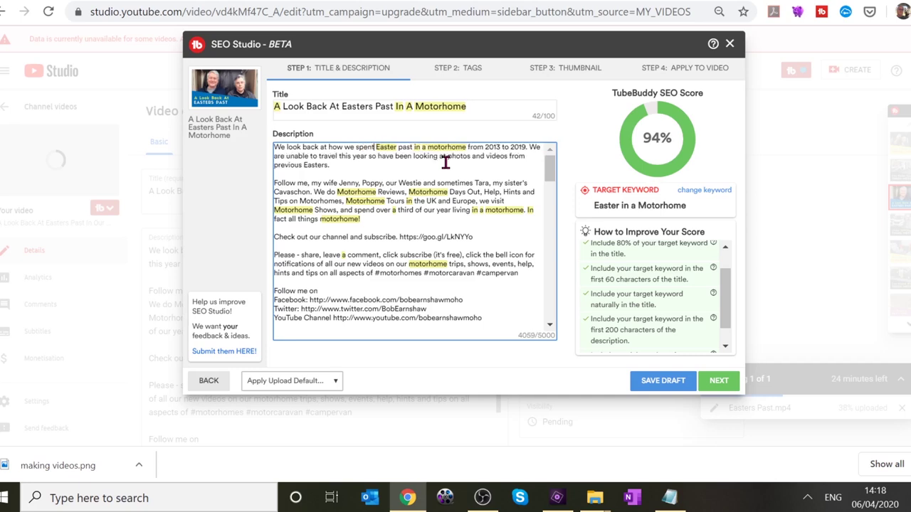
pyautogui.click(412, 149)
pyautogui.press('BackSpace')
pyautogui.press('BackSpace')
pyautogui.press('BackSpace')
pyautogui.press('BackSpace')
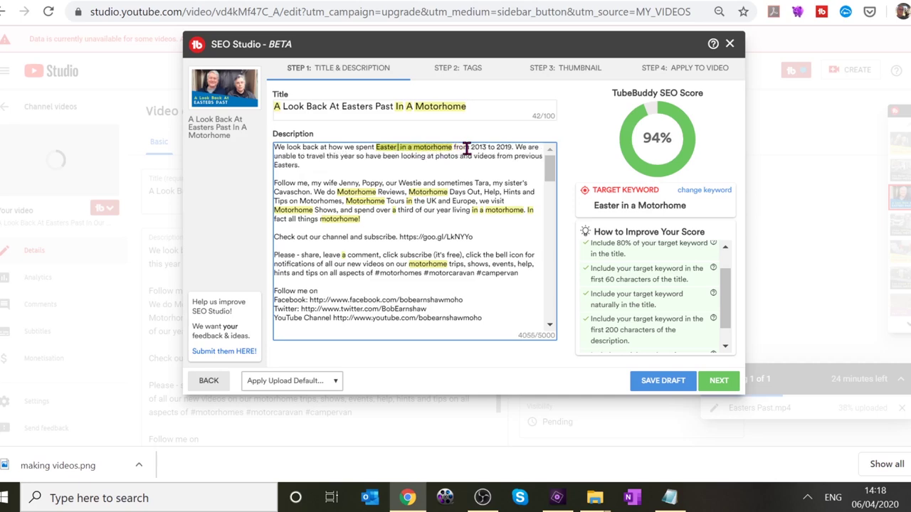
pyautogui.click(505, 238)
# - Shorten the title to "A Look Back At Easter In A Motorhome" so it contains the exact target keyword
pyautogui.click(375, 106)
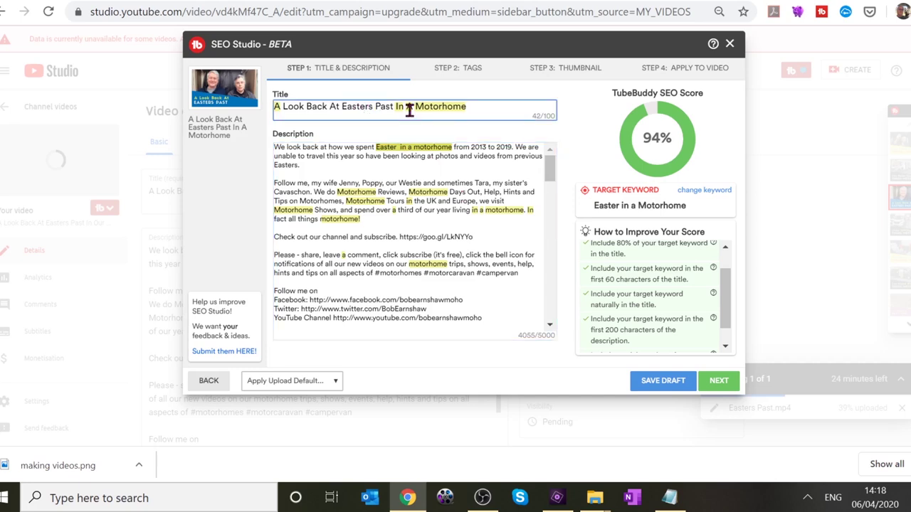
pyautogui.press('BackSpace')
pyautogui.press('BackSpace')
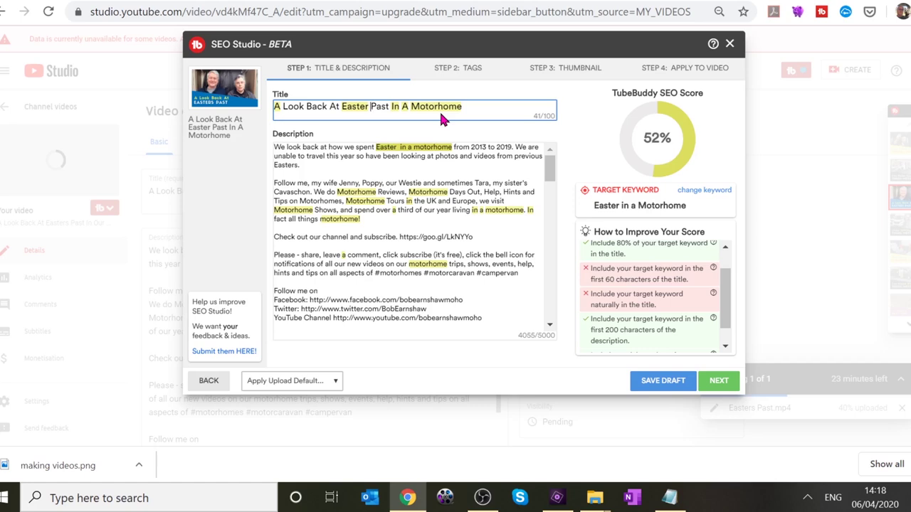
pyautogui.press('Delete')
pyautogui.press('Delete')
pyautogui.press('Delete')
pyautogui.press('Delete')
pyautogui.press('Delete')
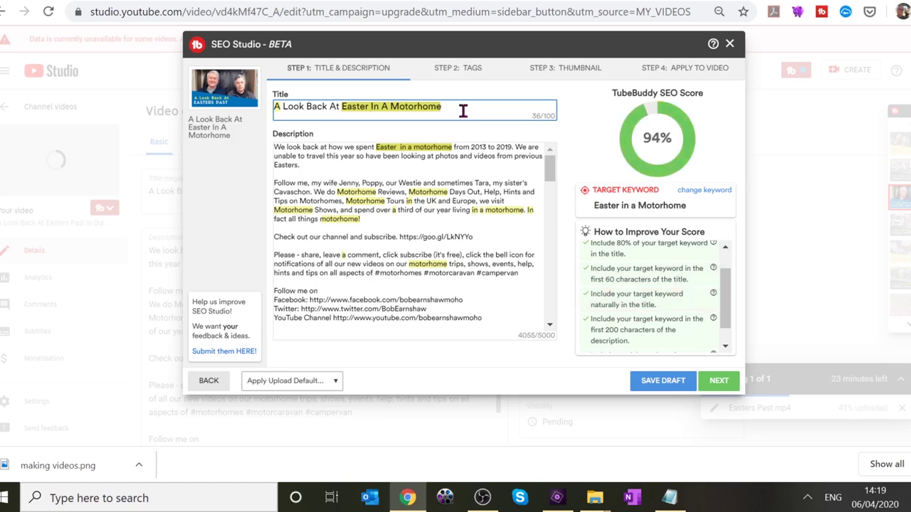
pyautogui.click(462, 110)
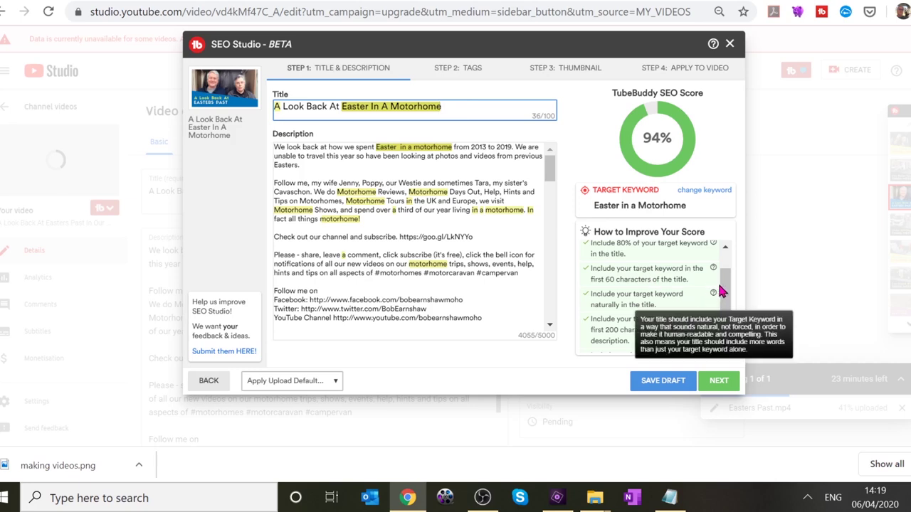
# - Check the title suggestions and remove the extra space after "Easter" in the description's first sentence
pyautogui.scroll(2, 725, 286)
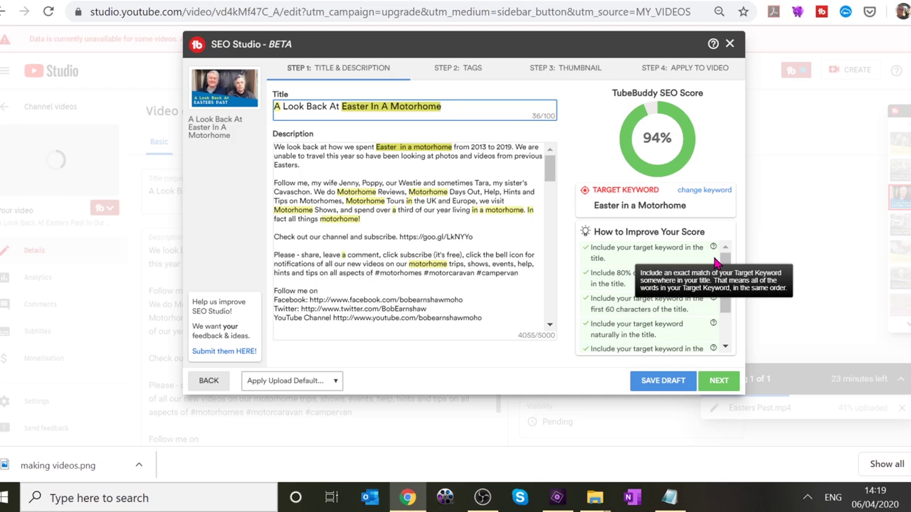
pyautogui.click(397, 148)
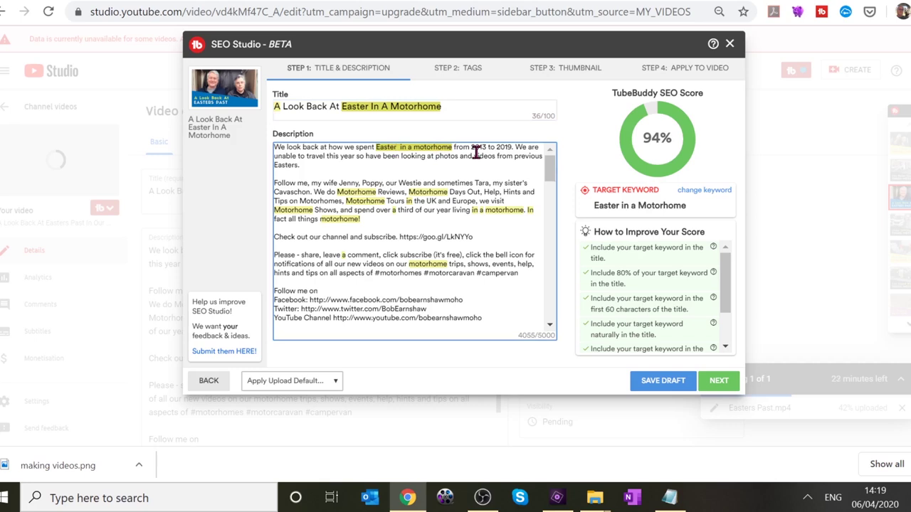
pyautogui.press('BackSpace')
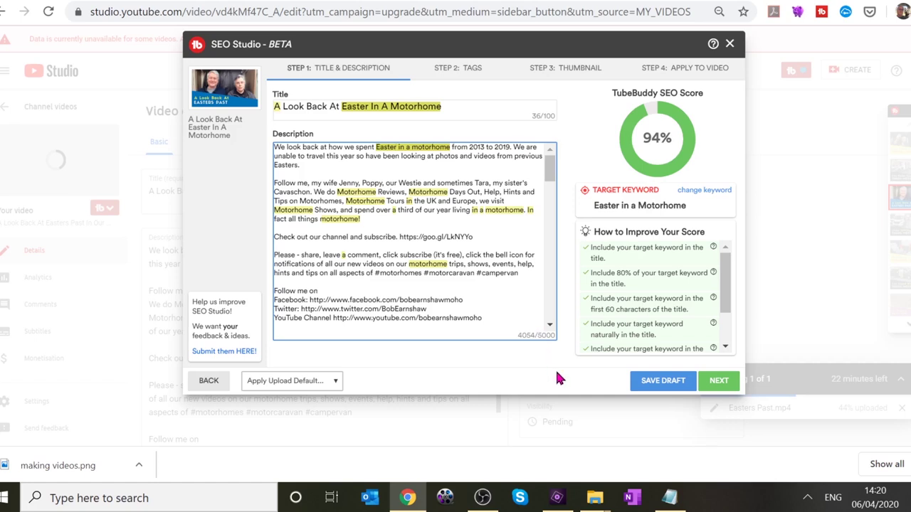
# - Continue to the tags stage, add the target keyword as the first tag and add the tag "Chain Bridge Caravan Park"
pyautogui.click(719, 383)
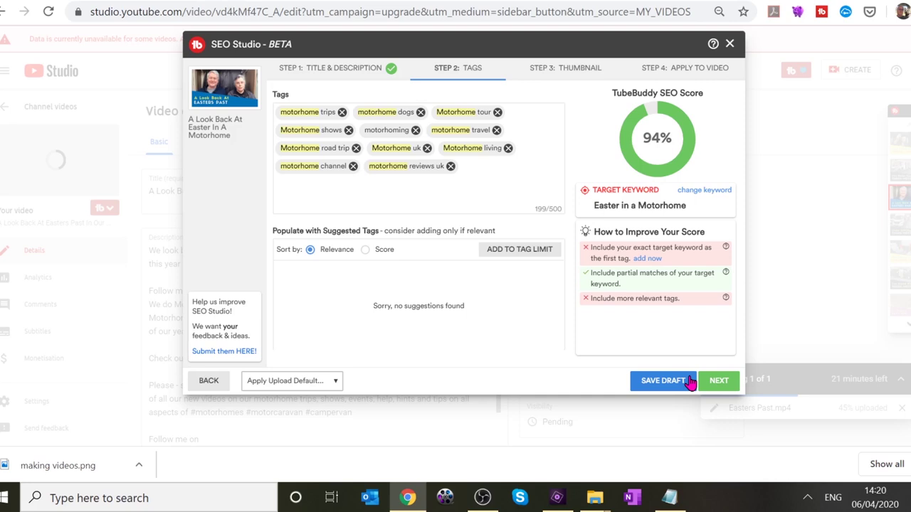
pyautogui.click(650, 259)
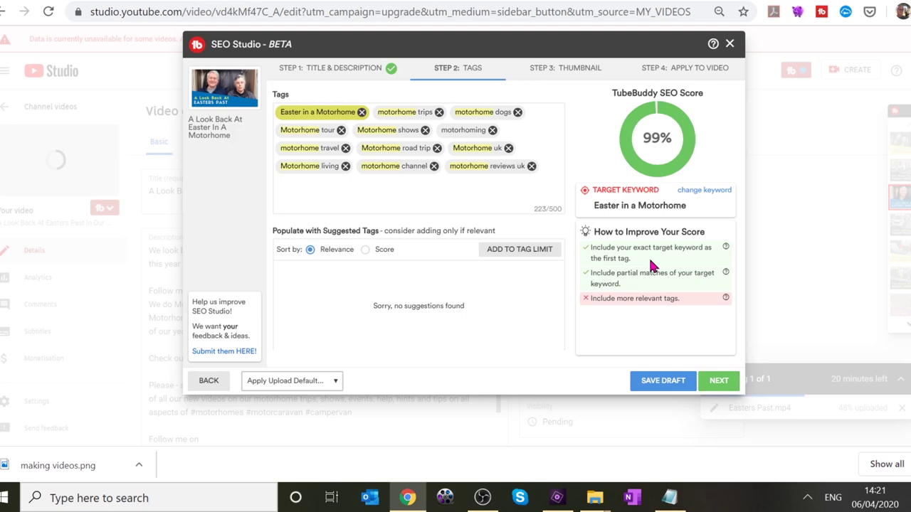
pyautogui.click(350, 202)
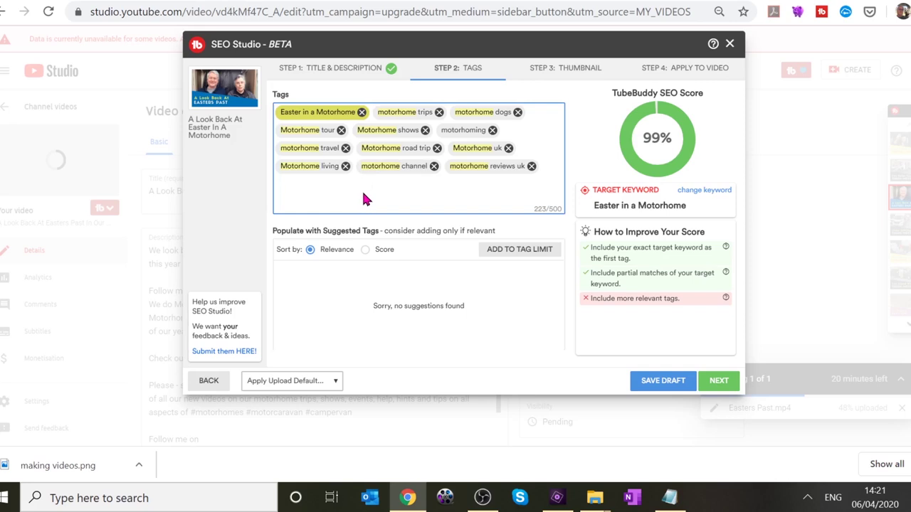
pyautogui.write('Chair')
pyautogui.write(' Bi')
pyautogui.write('idge')
pyautogui.write('Cara')
pyautogui.write('van Park')
pyautogui.press('Return')
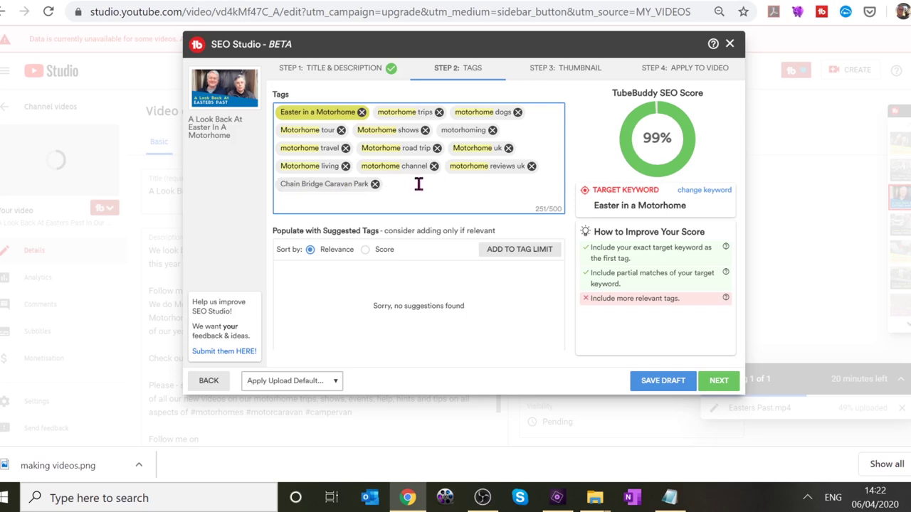
# - Add the tag "Hawes Caravan and Motorhome Club Site"
pyautogui.write('Hawes CMC Site')
pyautogui.press('BackSpace')
pyautogui.press('BackSpace')
pyautogui.press('BackSpace')
pyautogui.press('BackSpace')
pyautogui.press('BackSpace')
pyautogui.write('aravan and Motorhome Club Site')
pyautogui.press('Return')
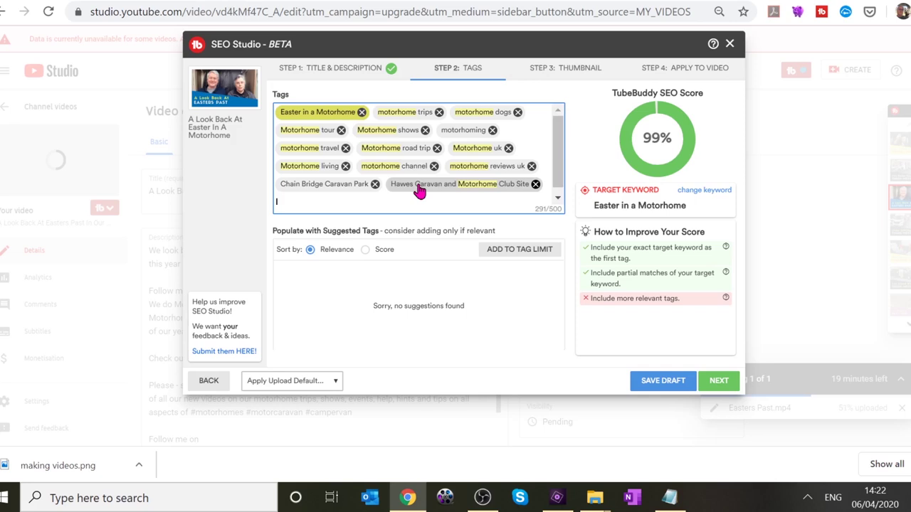
# - Add the tag "Woodland Gardens Caravan Site"
pyautogui.write('Wooda')
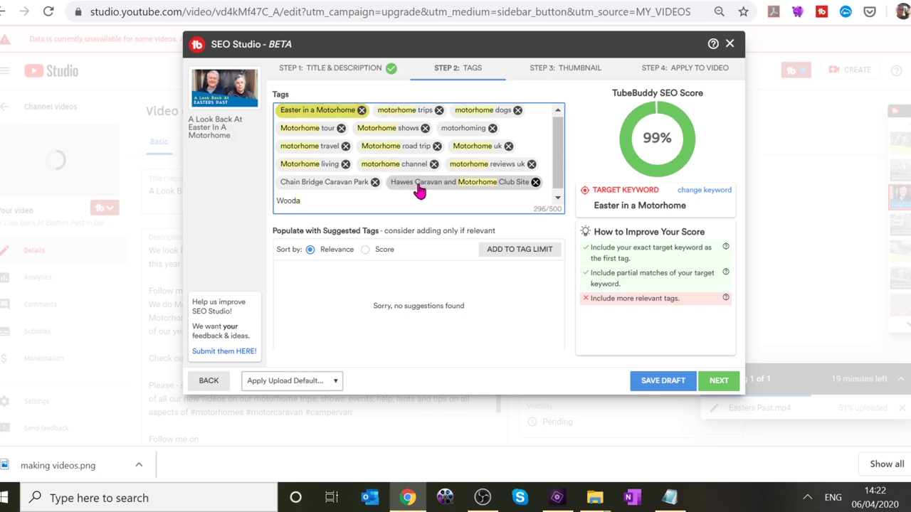
pyautogui.write('land')
pyautogui.write(' Gardens')
pyautogui.write(' Cara')
pyautogui.write('van ')
pyautogui.write('Site')
pyautogui.press('Return')
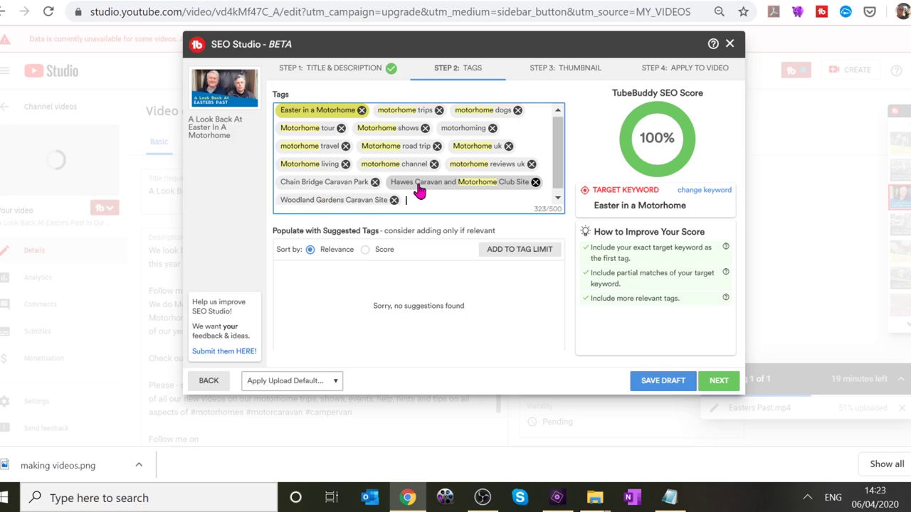
# - Add the tags "Lower Largo" and "Holy Island"
pyautogui.write('Lower Largo')
pyautogui.press('Return')
pyautogui.write('Holy')
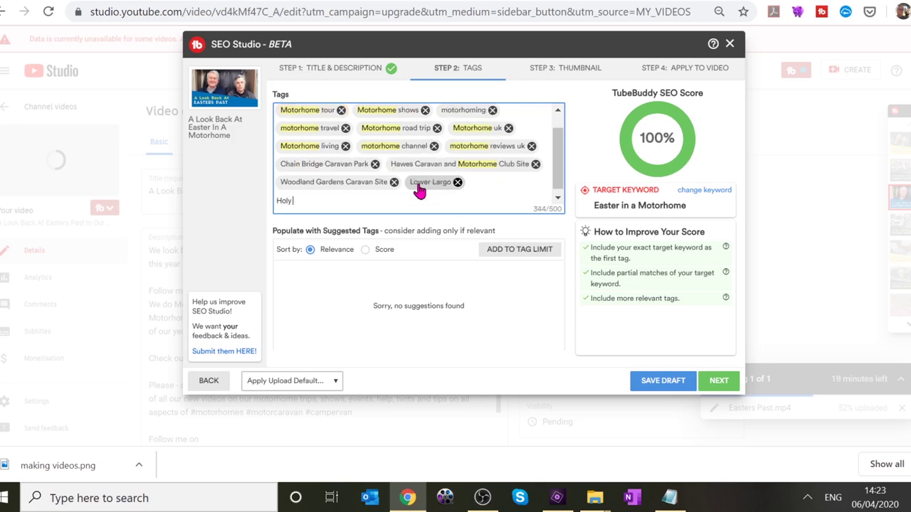
pyautogui.write(' Island')
pyautogui.press('Return')
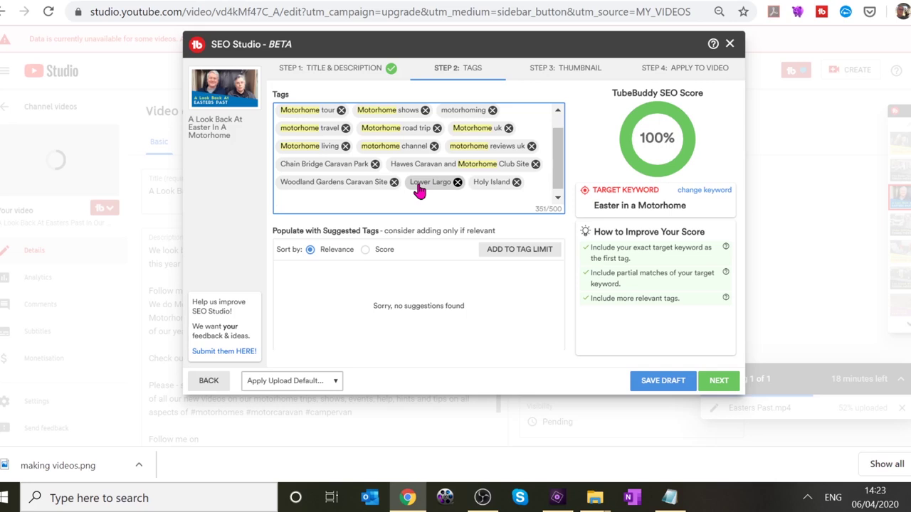
# - Add the tags "Lindisfarne Priory", "Holy Island Causeway" and "Wensleydale Railway"
pyautogui.write('Lindisfarne Priory')
pyautogui.press('Return')
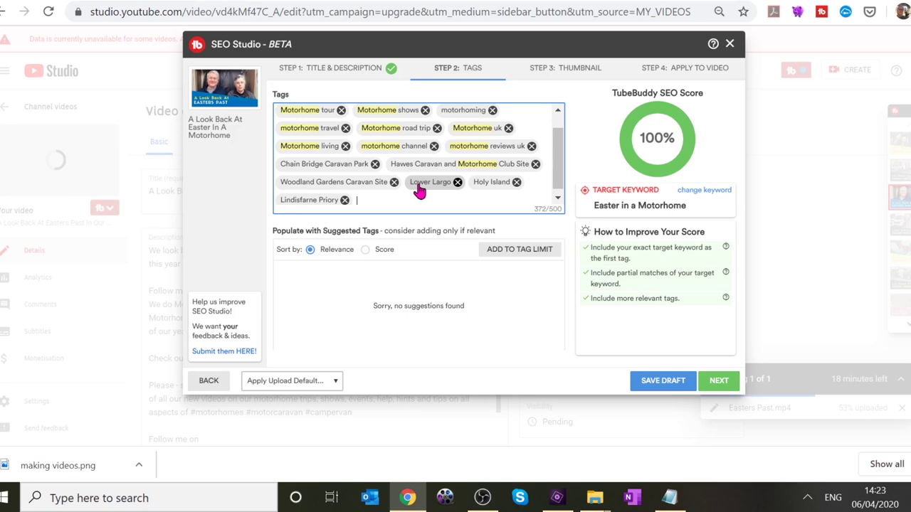
pyautogui.write('Holy Island Causeway')
pyautogui.press('Return')
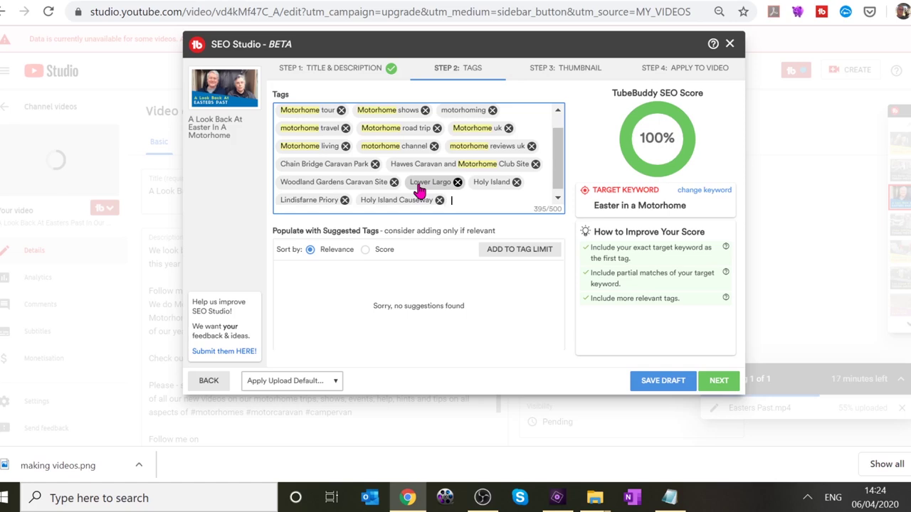
pyautogui.write('Wens')
pyautogui.write('ydale Railway')
pyautogui.press('Return')
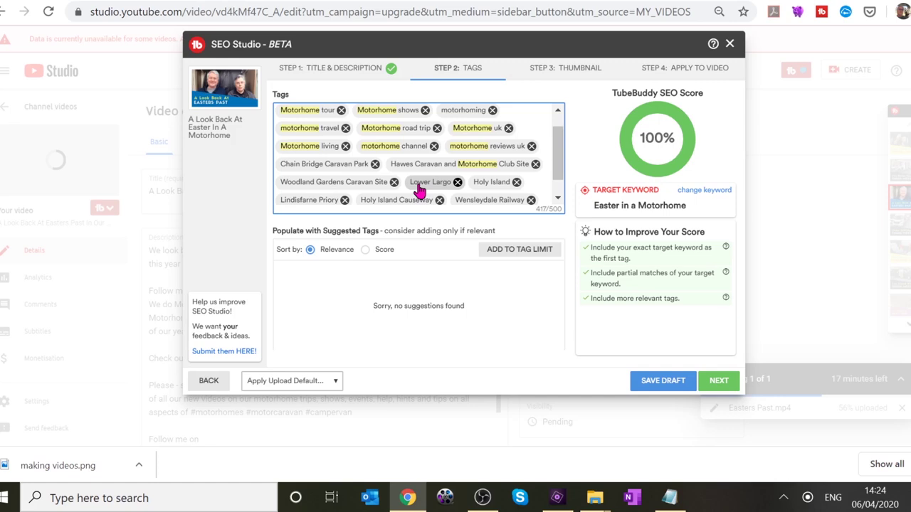
pyautogui.scroll(-1, 557, 171)
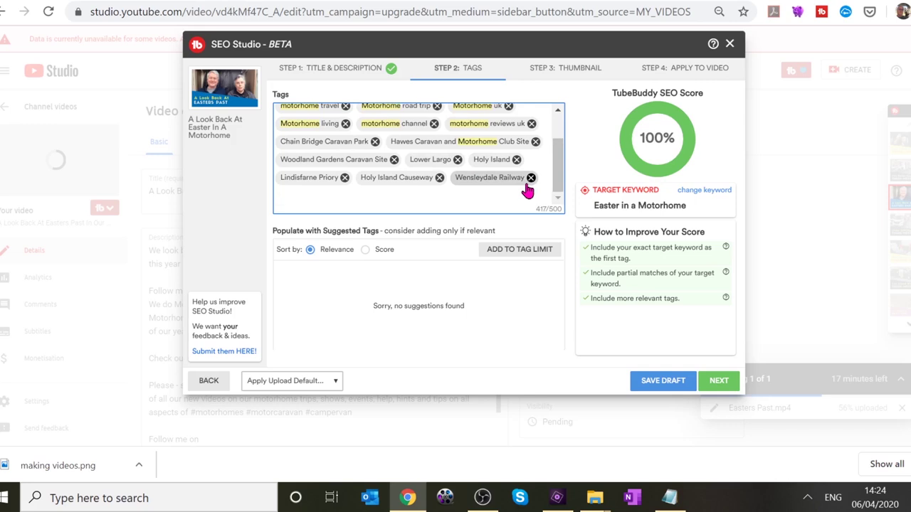
# - Continue to the thumbnail stage and compare the video's thumbnail with those of competing videos for the target keyword
pyautogui.click(720, 384)
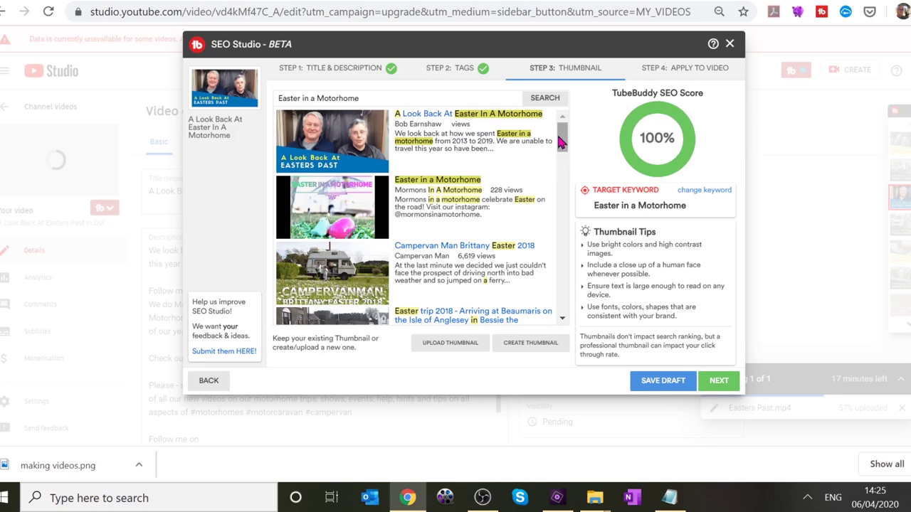
pyautogui.moveTo(567, 130); pyautogui.dragTo(564, 232)
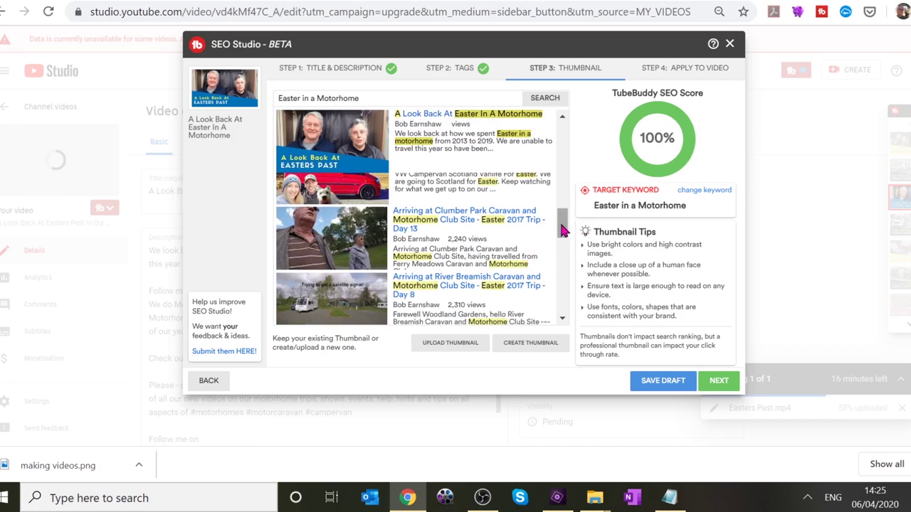
pyautogui.moveTo(562, 230); pyautogui.dragTo(567, 142)
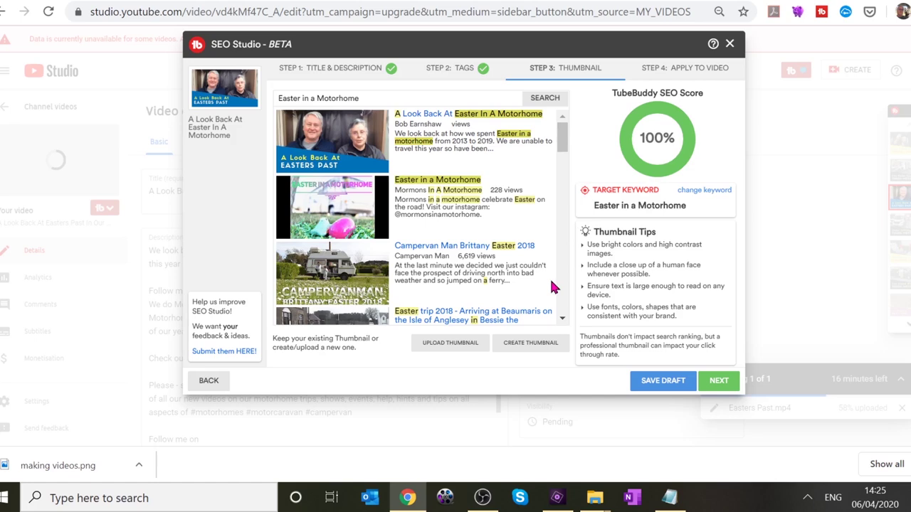
# - Keep the existing thumbnail, apply the optimised title, description and tags to the video and save the changes
pyautogui.click(719, 382)
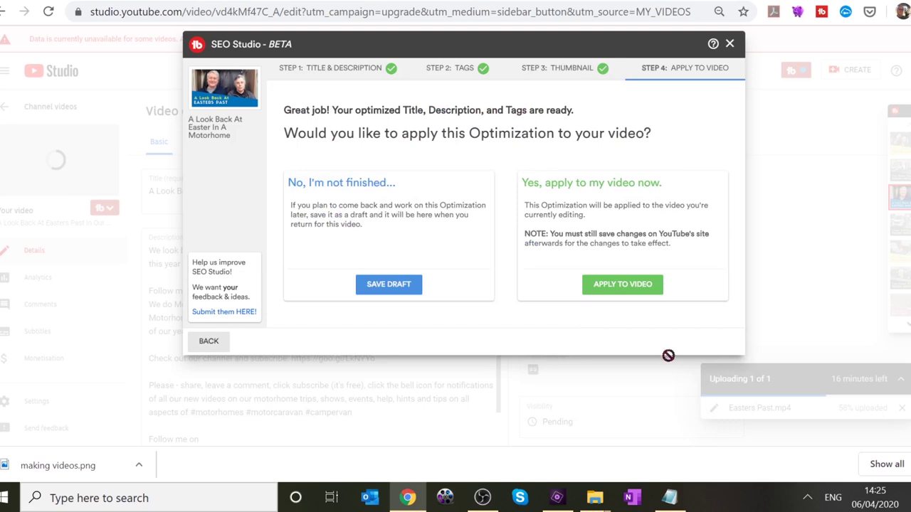
pyautogui.click(632, 288)
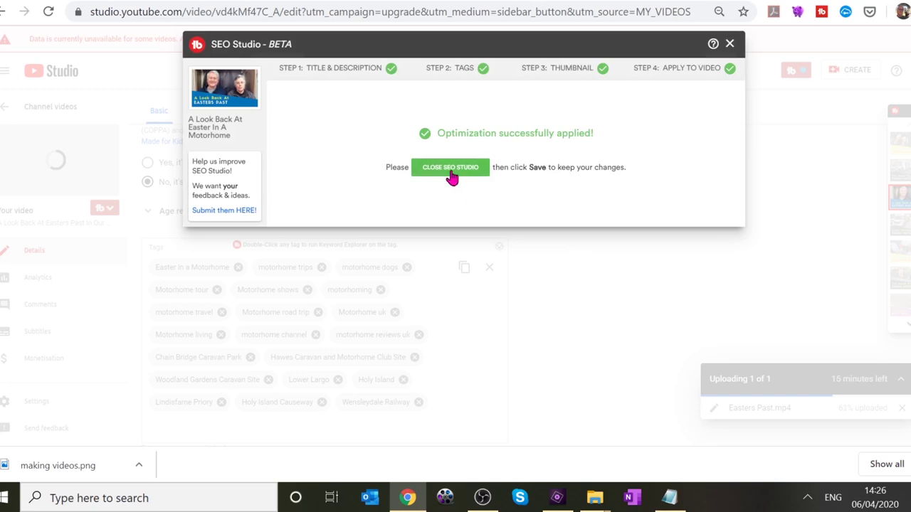
pyautogui.click(451, 170)
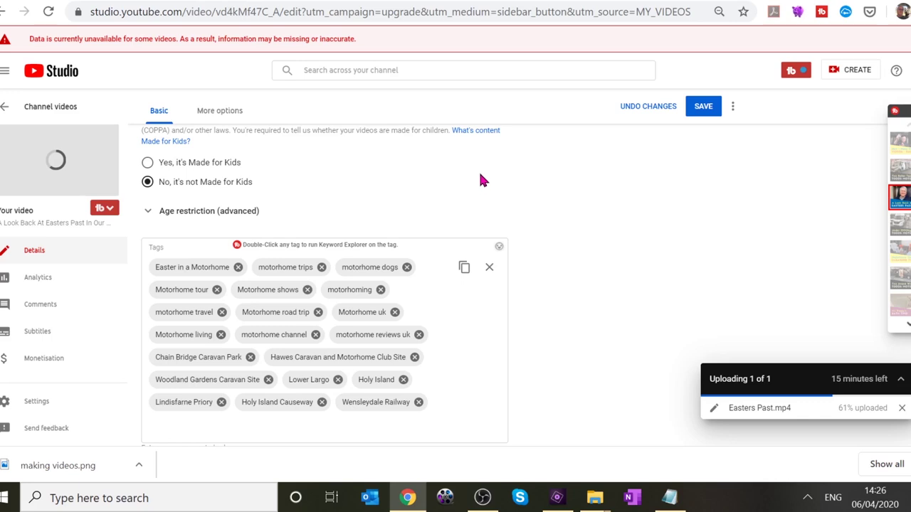
pyautogui.click(701, 106)
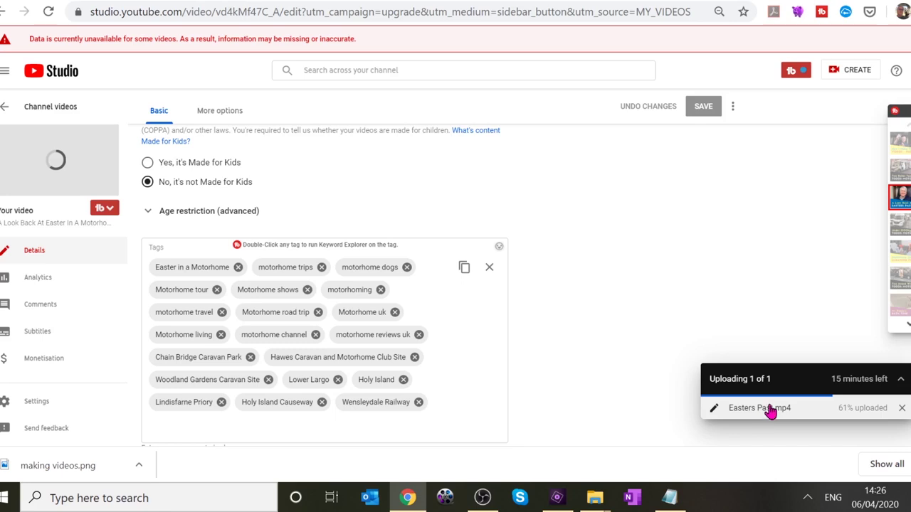
# - Browse TubeBuddy's recommended tags for the video
pyautogui.scroll(-6, 797, 409)
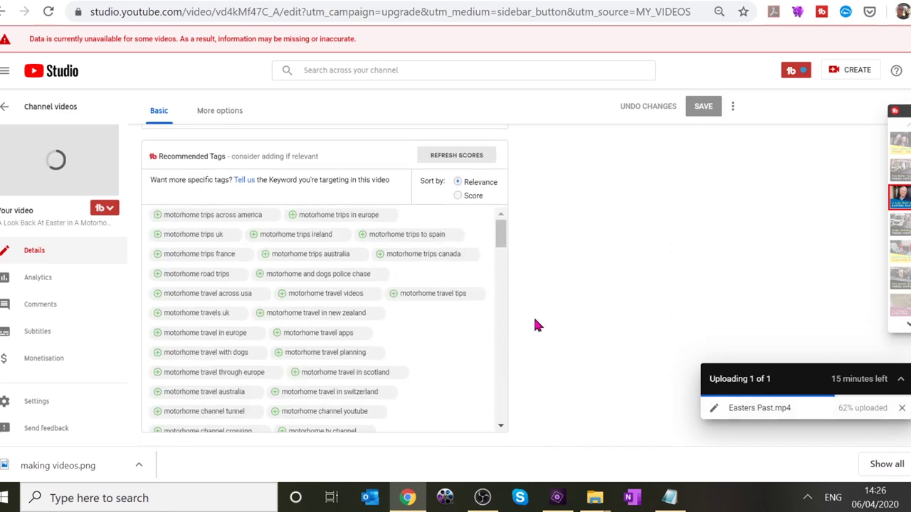
pyautogui.moveTo(503, 238)
pyautogui.mouseDown()
pyautogui.moveTo(505, 295)
pyautogui.moveTo(502, 192)
pyautogui.moveTo(495, 227)
pyautogui.mouseUp()
pyautogui.moveTo(501, 235); pyautogui.dragTo(504, 265)
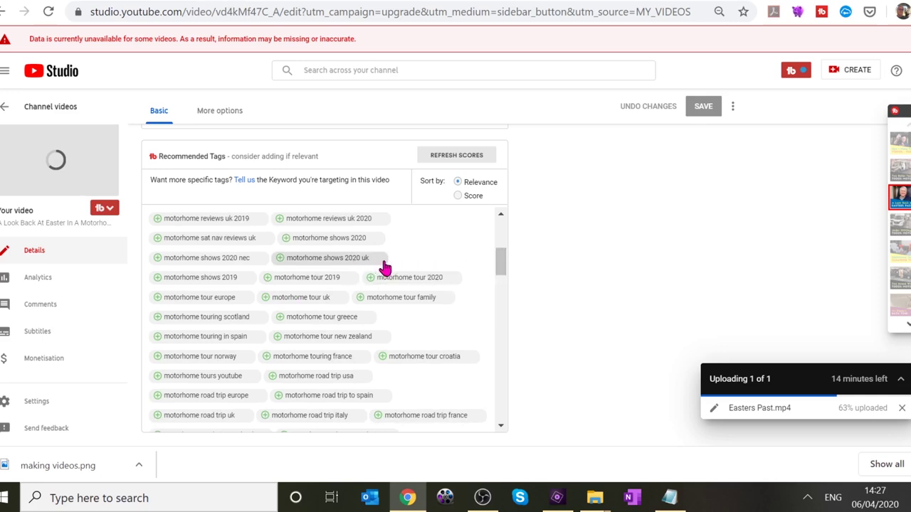
pyautogui.moveTo(500, 261); pyautogui.dragTo(504, 236)
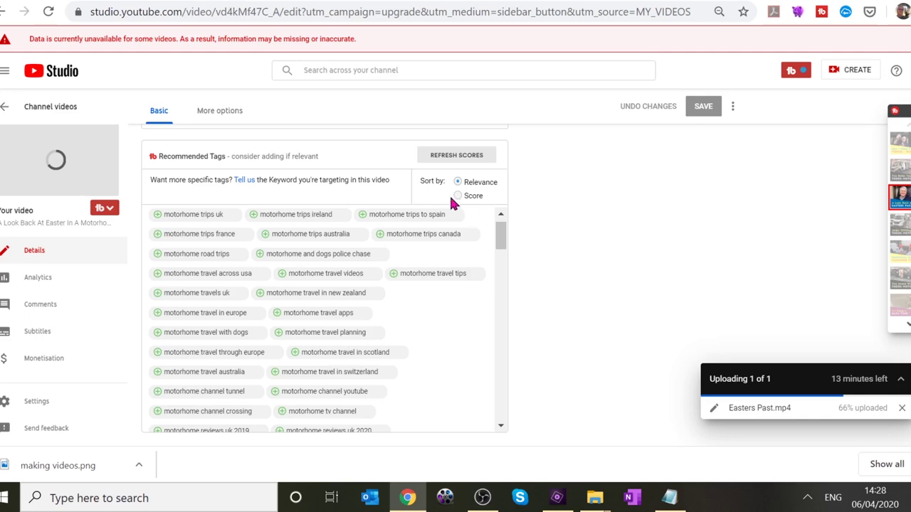
# - Look over the TubeBuddy tools offered for this video, such as cards, end screen, SEO and scheduling, and close the list
pyautogui.click(129, 203)
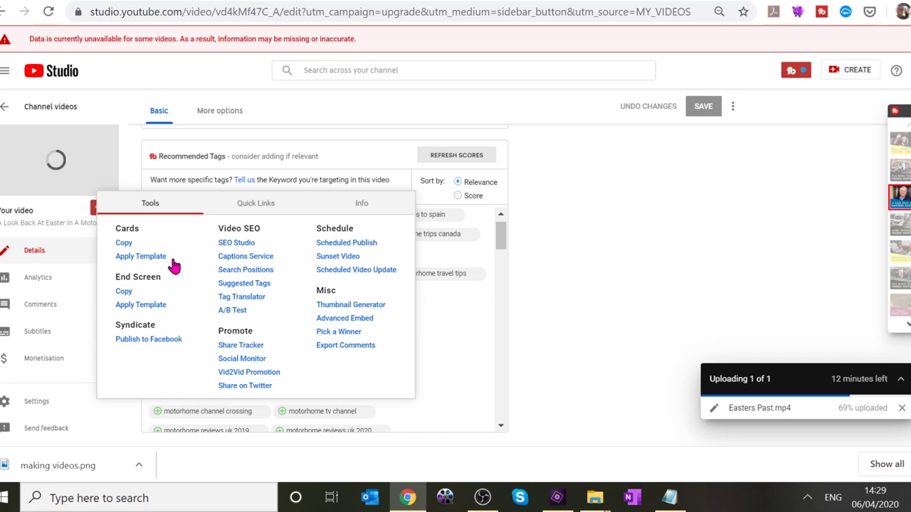
pyautogui.moveTo(174, 264); pyautogui.dragTo(360, 260)
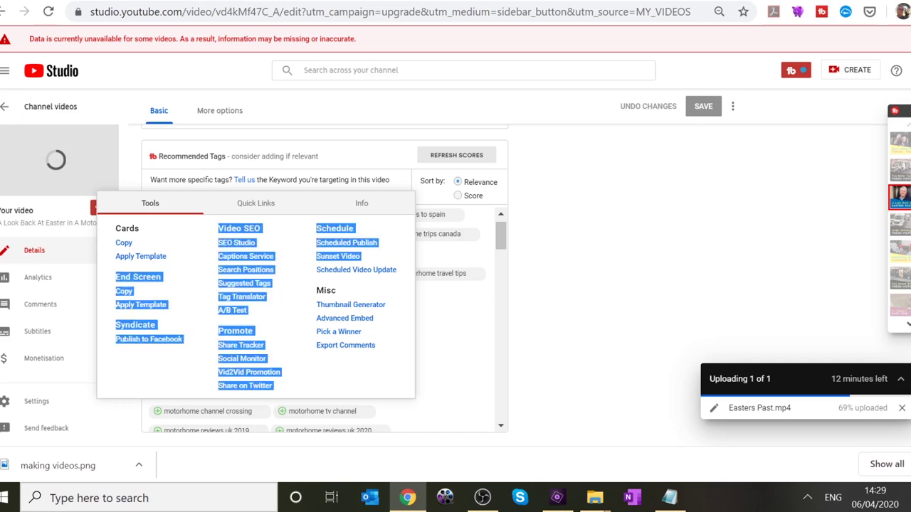
pyautogui.moveTo(705, 292); pyautogui.dragTo(653, 265)
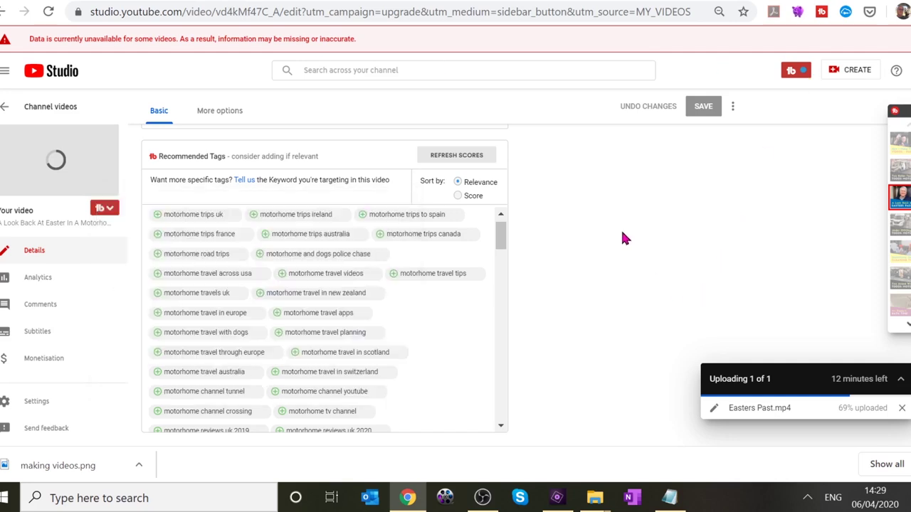
pyautogui.scroll(15, 633, 224)
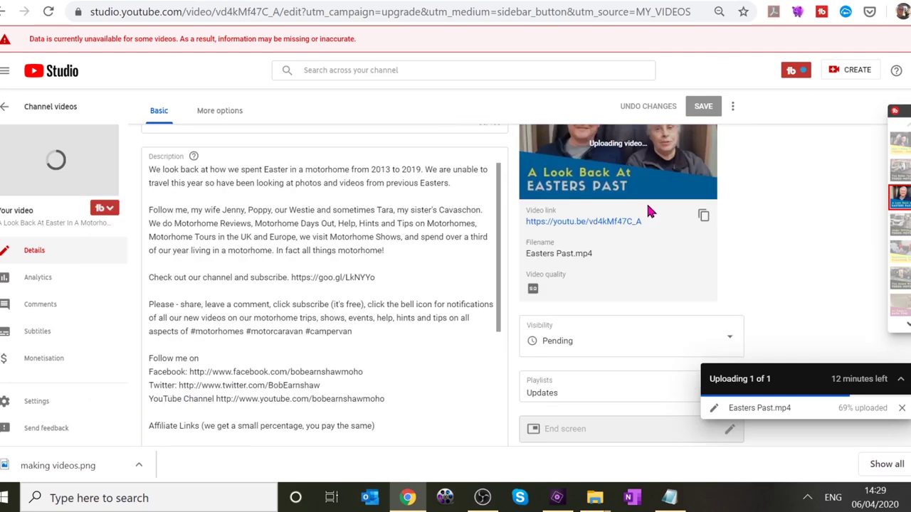
pyautogui.scroll(2, 647, 206)
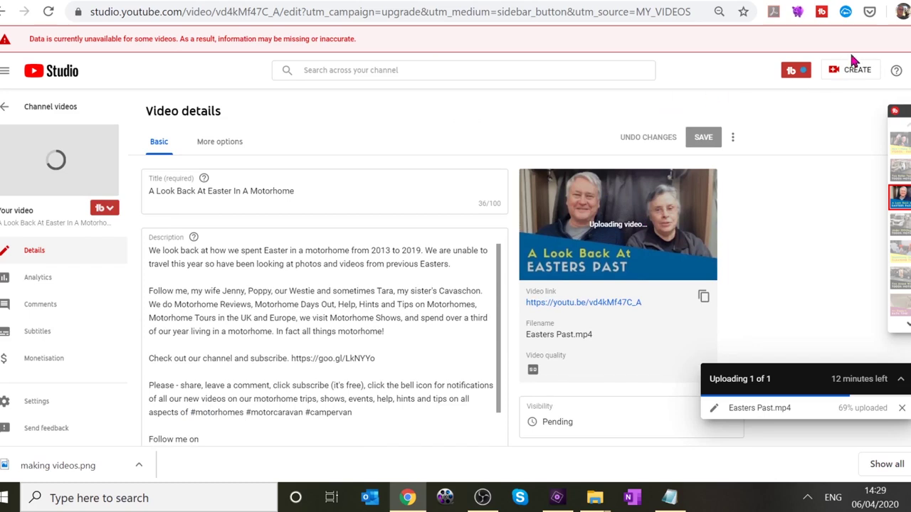
# - Review the channel's messages and milestones in TubeBuddy, view the 9,500 subscribers certificate and return to the video details
pyautogui.click(802, 75)
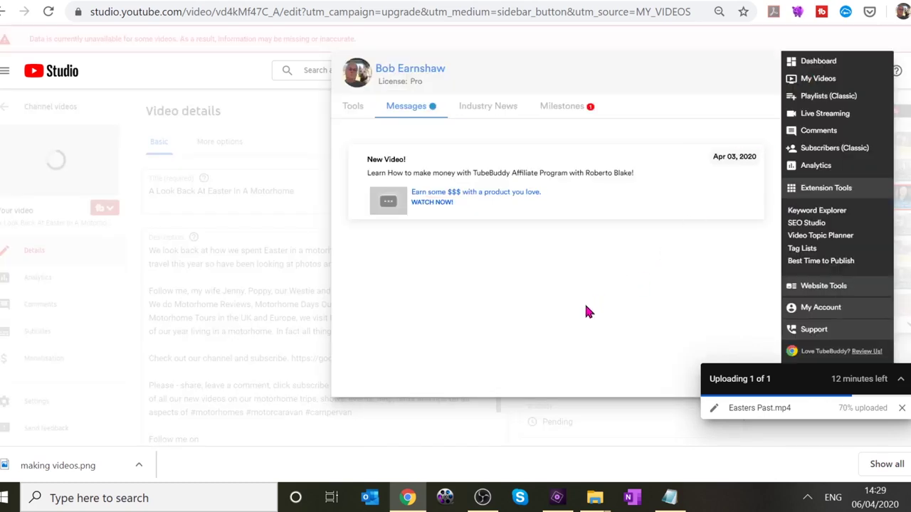
pyautogui.click(568, 110)
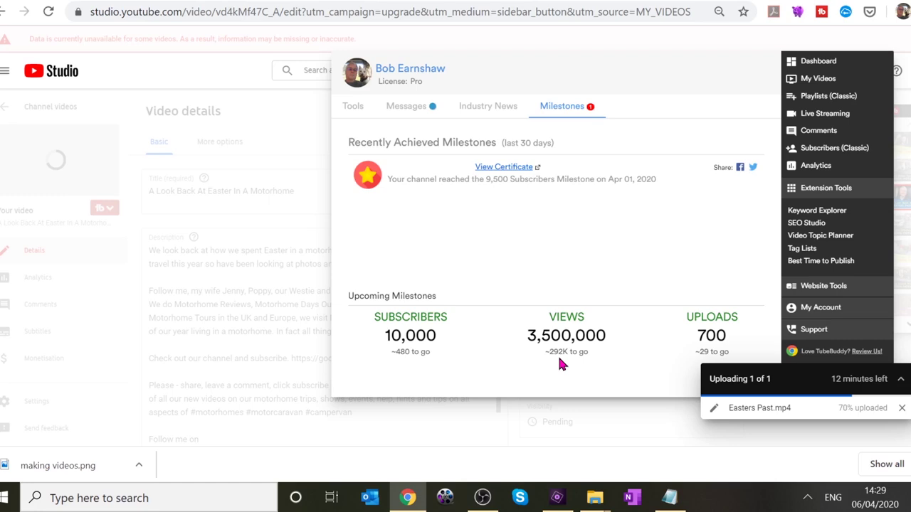
pyautogui.click(824, 386)
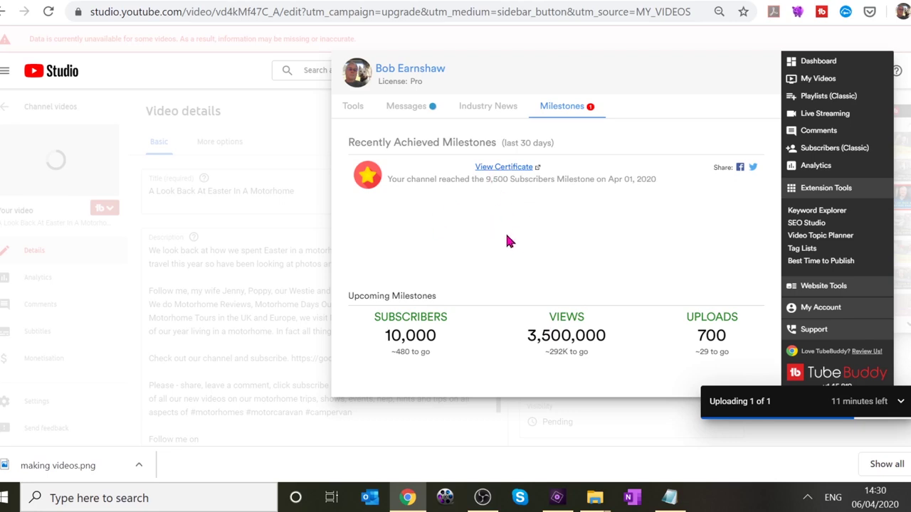
pyautogui.click(500, 168)
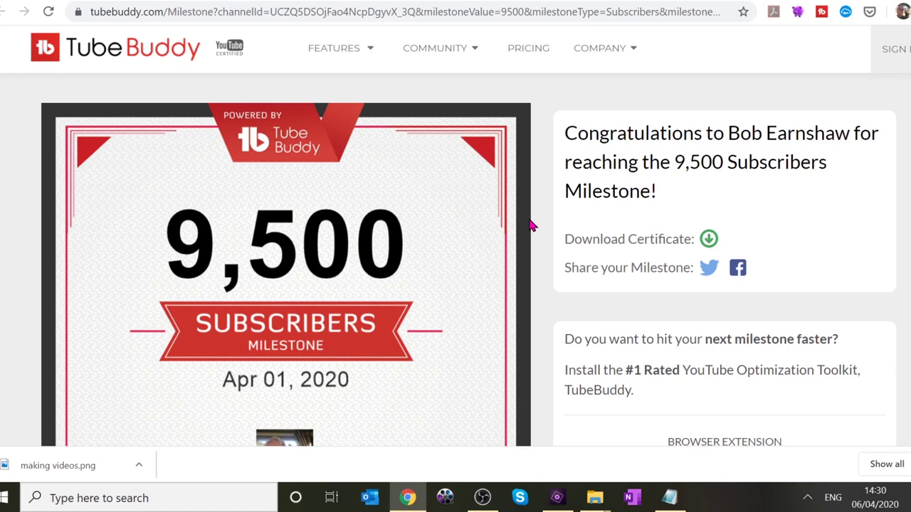
pyautogui.click(557, 4)
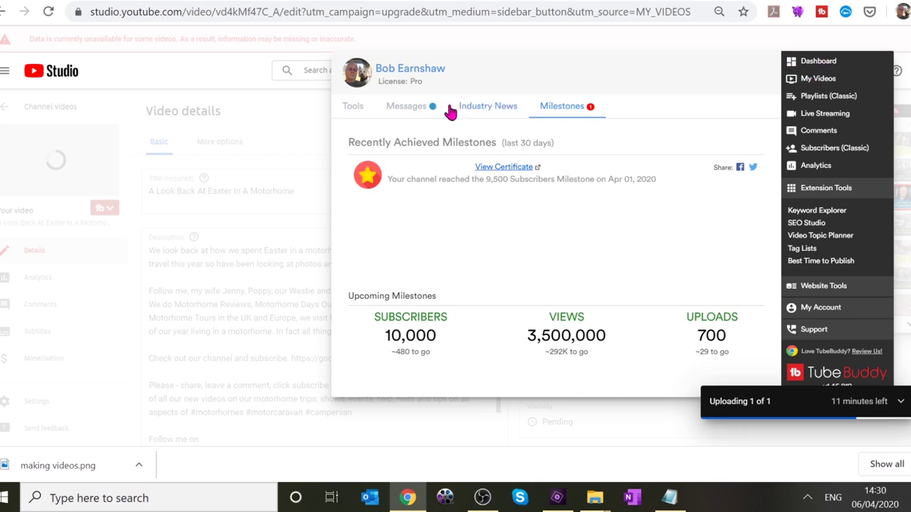
pyautogui.click(60, 166)
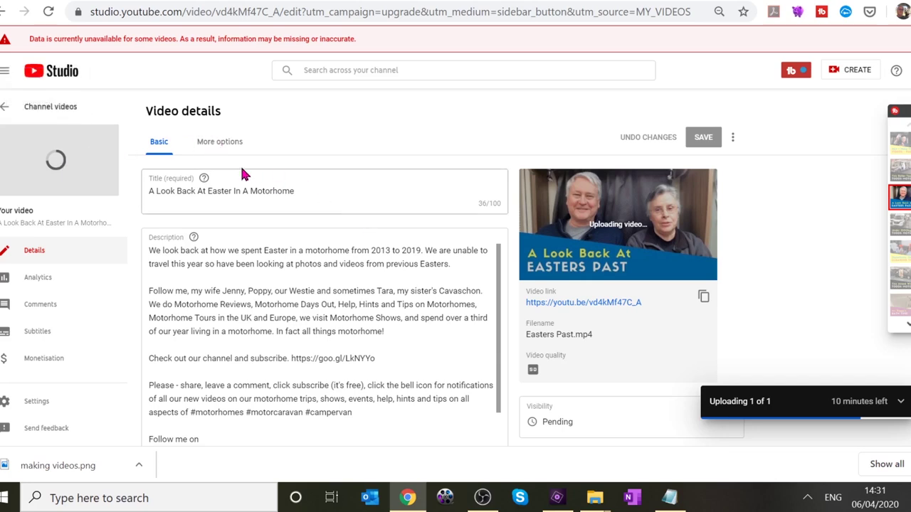
# - Set the video's recording date to 1 Apr 2020 and return to its description in the basic details
pyautogui.click(220, 146)
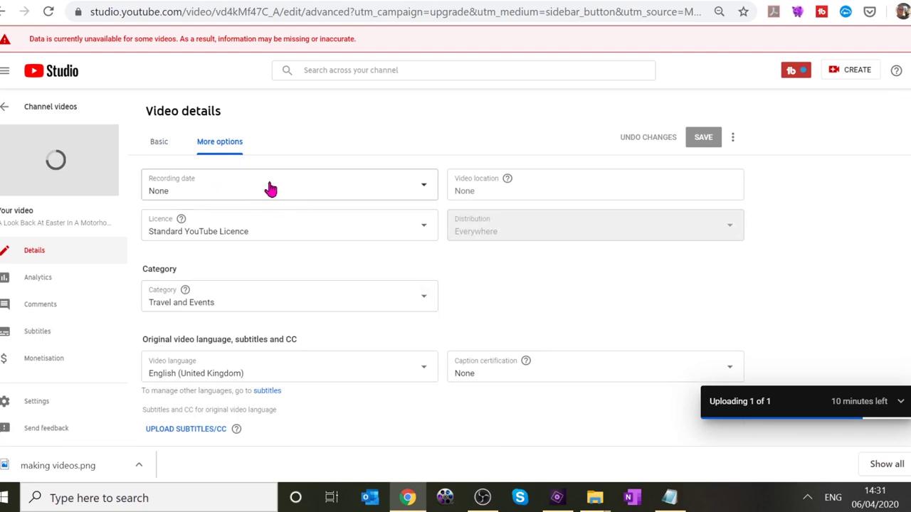
pyautogui.click(424, 190)
pyautogui.click(425, 193)
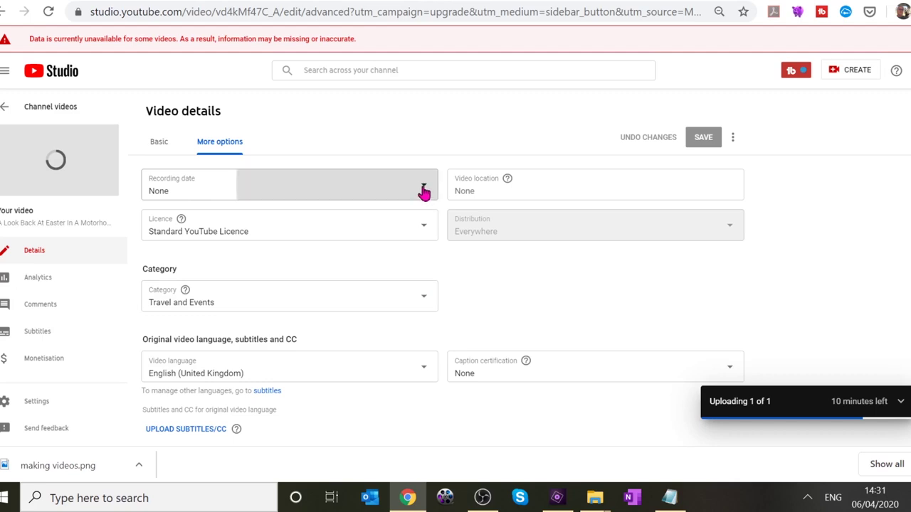
pyautogui.click(346, 195)
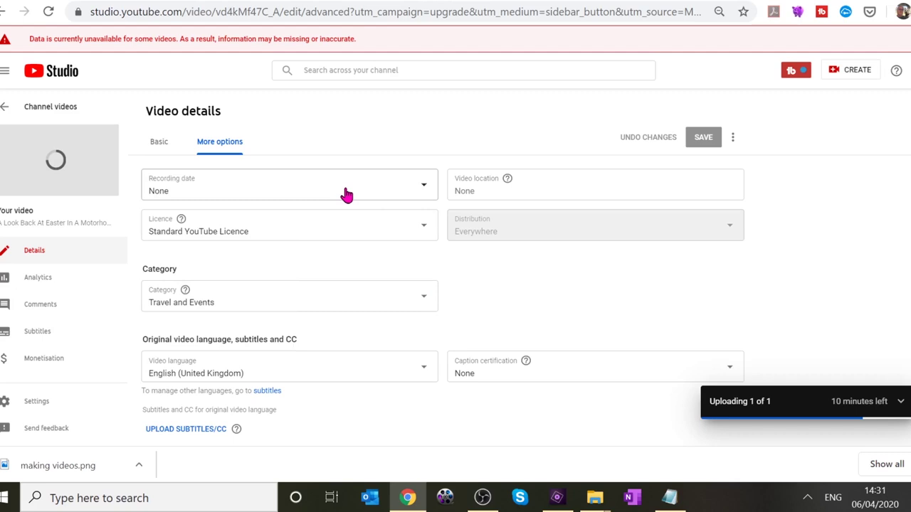
pyautogui.click(425, 192)
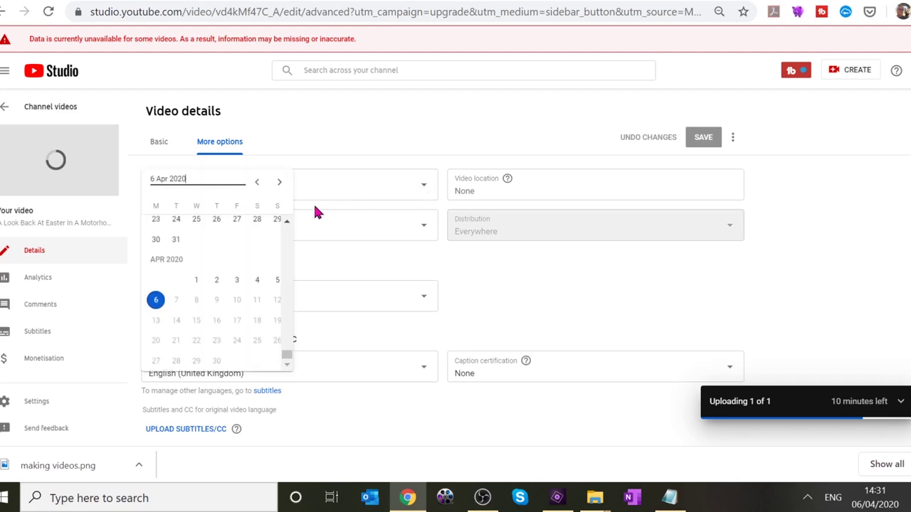
pyautogui.click(197, 283)
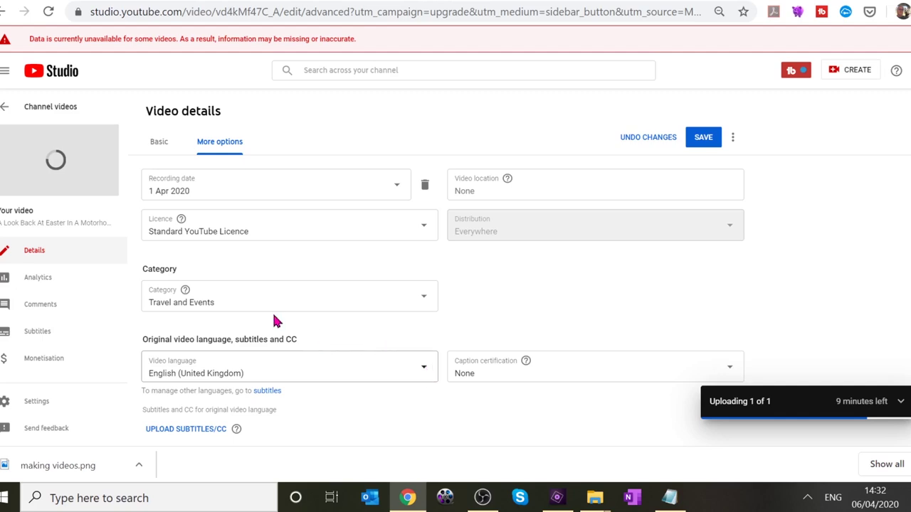
pyautogui.click(160, 144)
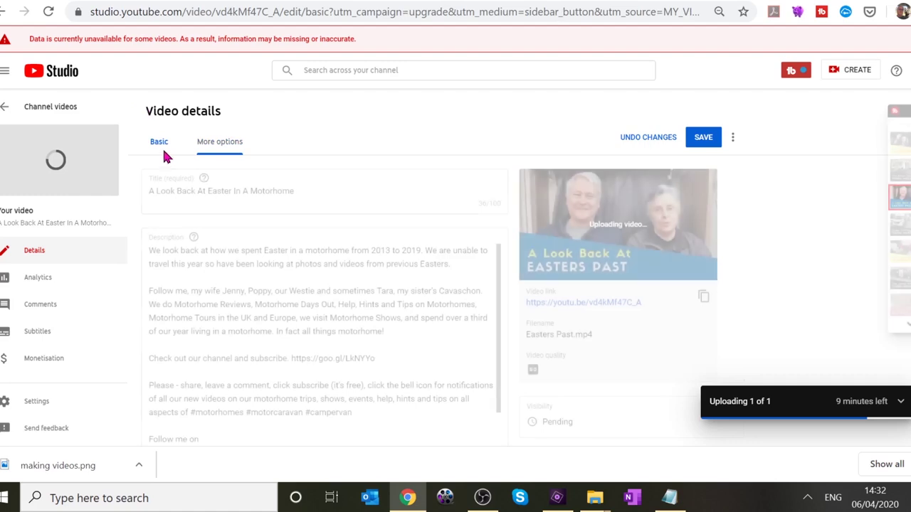
pyautogui.scroll(-2, 305, 197)
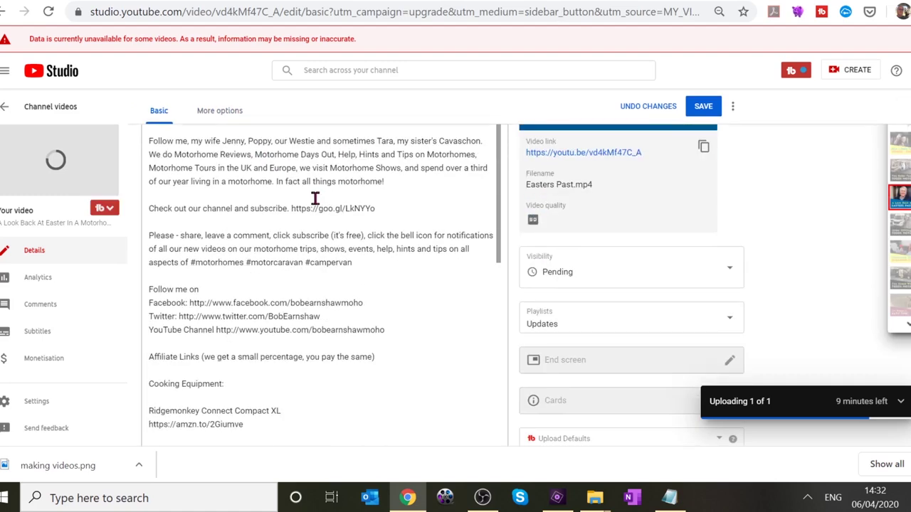
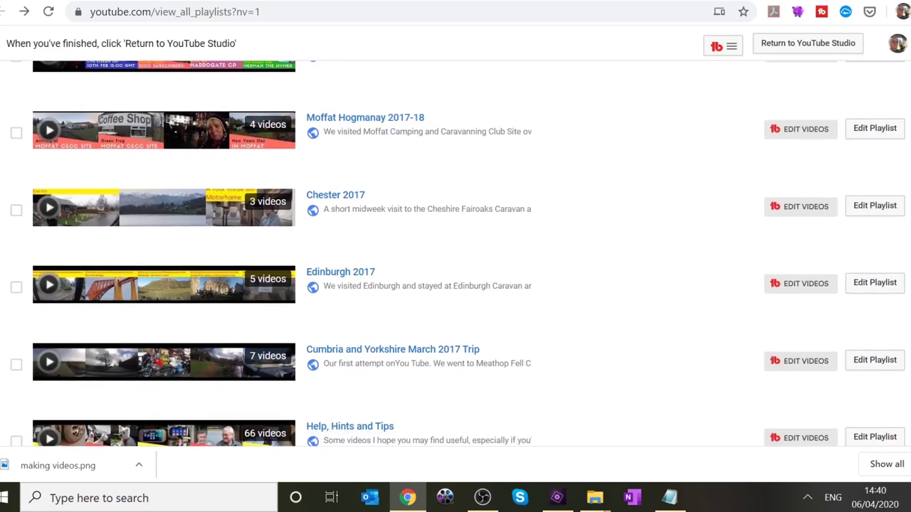
# - Find the "North East Trip 2018" playlist among the channel's playlists, open it and copy its web address
pyautogui.scroll(-1, 455, 254)
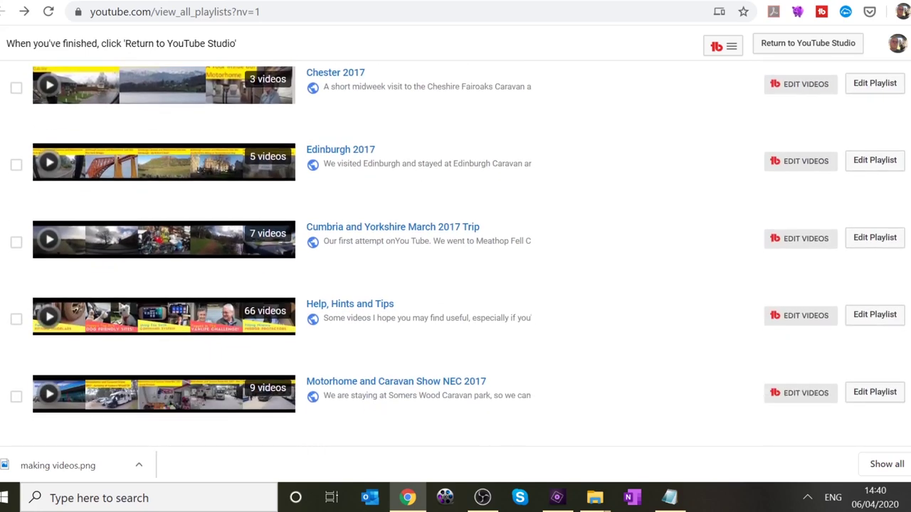
pyautogui.scroll(10, 455, 254)
pyautogui.scroll(3, 456, 253)
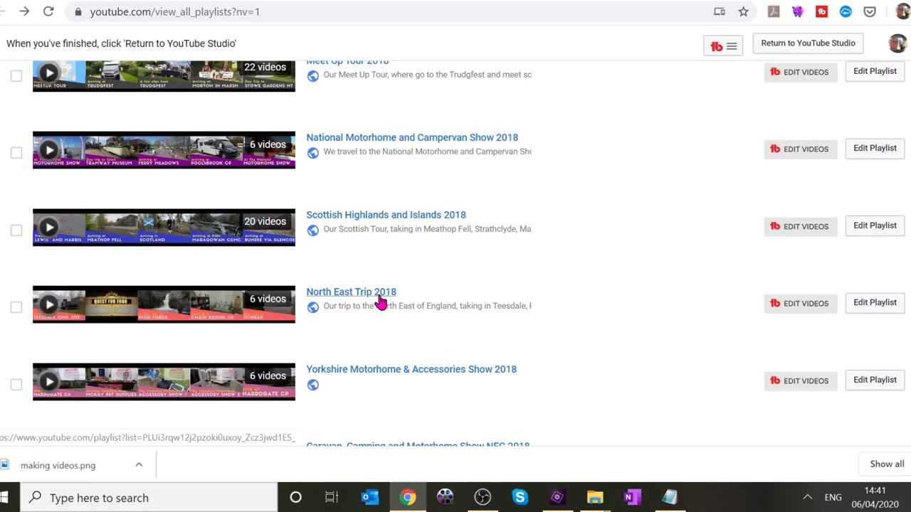
pyautogui.click(352, 297)
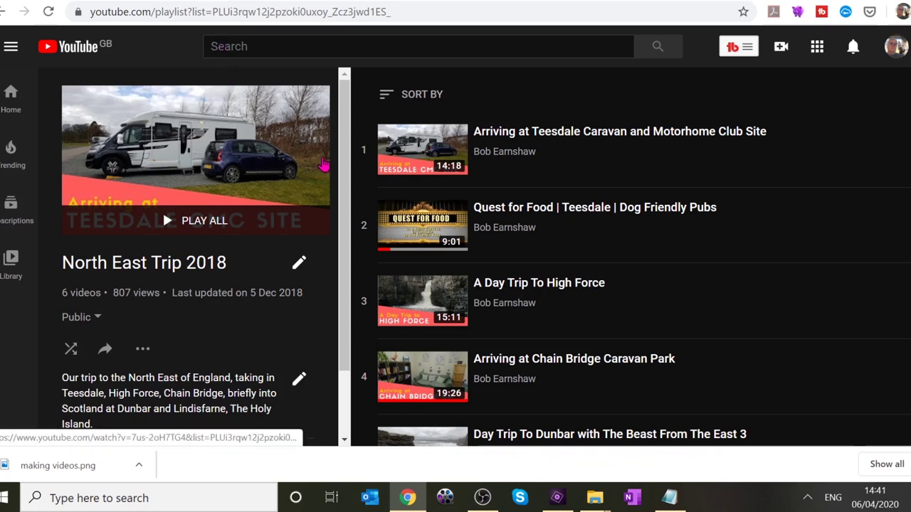
pyautogui.click(89, 14)
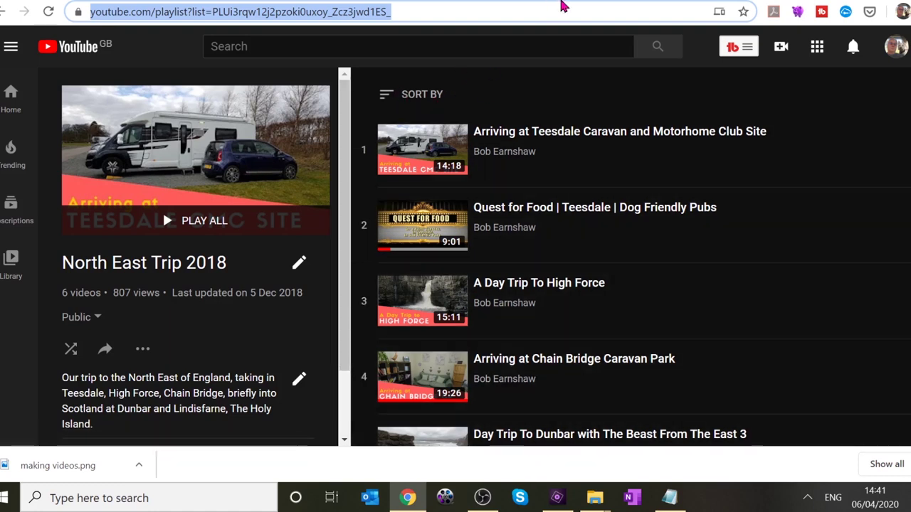
# - Add "North East Trip 2018:" with the copied playlist link above the Hawes entry in the description, and insert two blank lines before it
pyautogui.hotkey('ctrl', 'Tab')
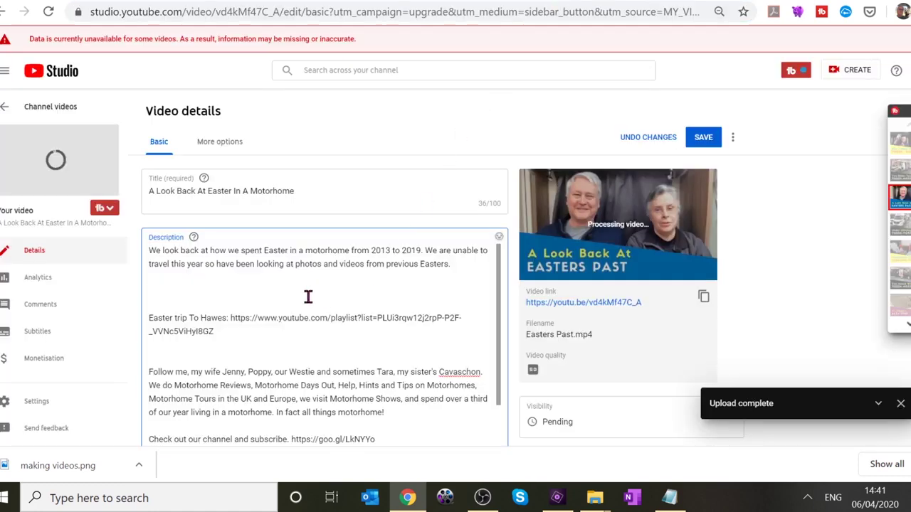
pyautogui.write('North East Trip 2018 ')
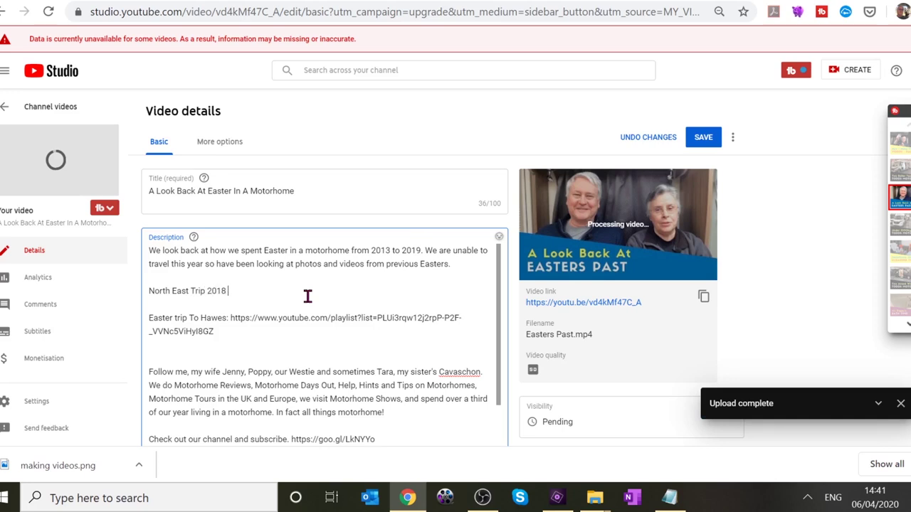
pyautogui.write('-')
pyautogui.write('https://www.youtube.com/playlist?list=PLUi3rqw12j2pzoki0uxoy_Zcz3jwd1ES')
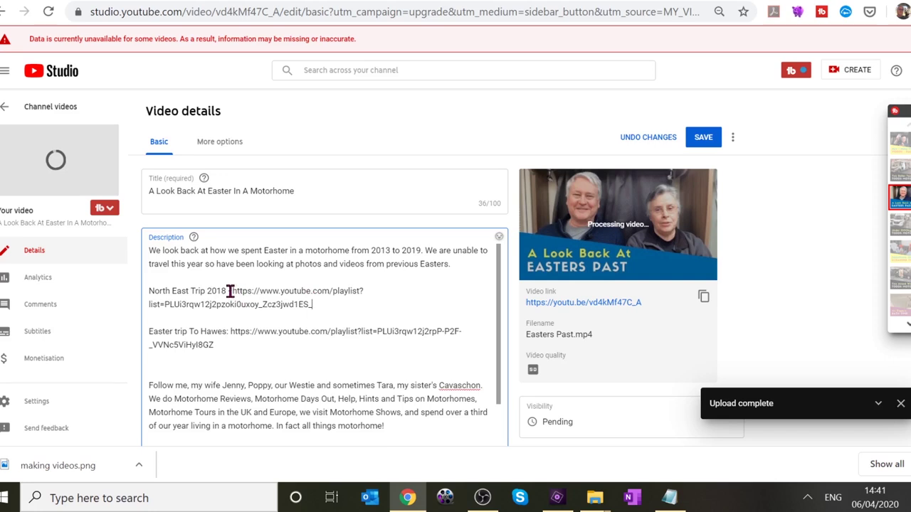
pyautogui.press('BackSpace')
pyautogui.press('BackSpace')
pyautogui.write(':')
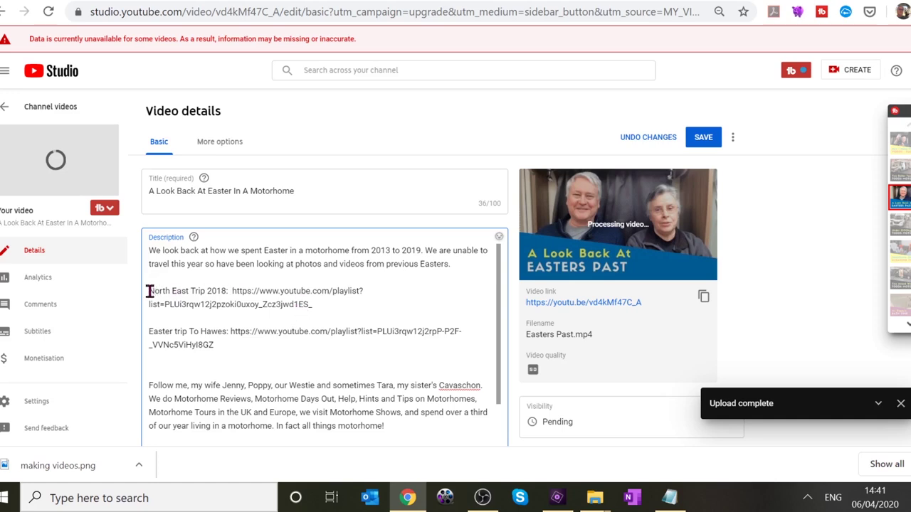
pyautogui.press('Return')
pyautogui.press('Return')
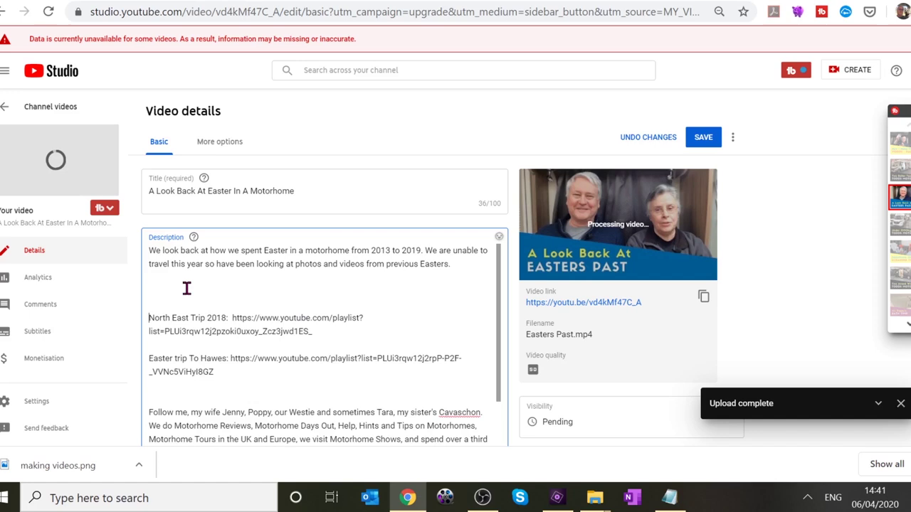
pyautogui.click(186, 289)
# - Return to the playlists overview, open the "Easter 2017 Trip" playlist and copy its web address
pyautogui.click(439, 2)
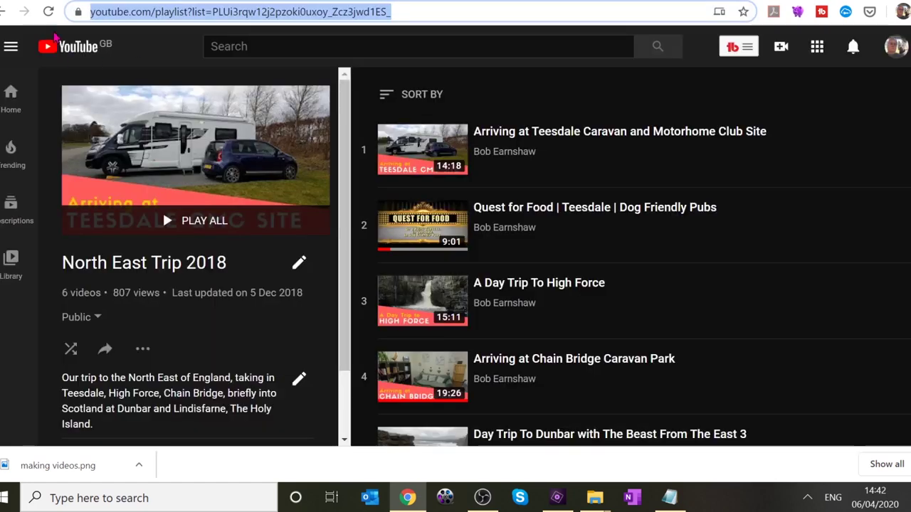
pyautogui.click(4, 13)
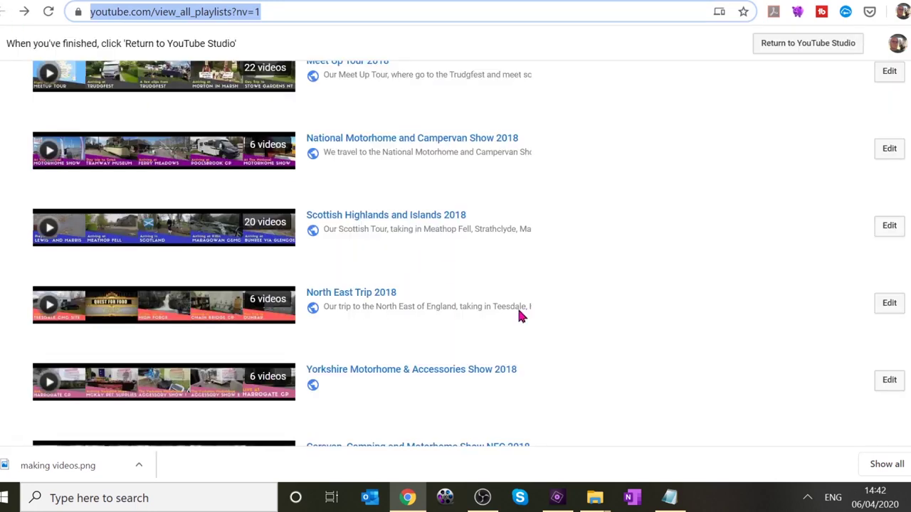
pyautogui.scroll(-3, 517, 307)
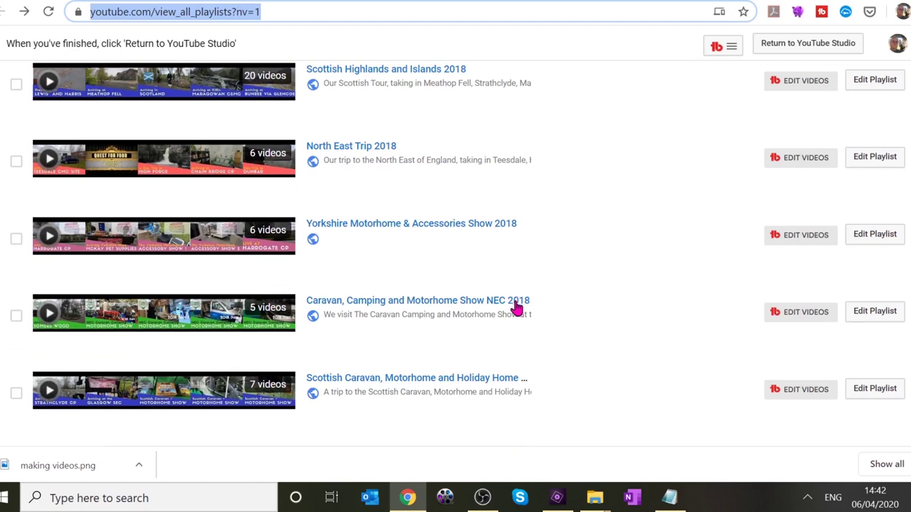
pyautogui.scroll(-7, 516, 306)
pyautogui.scroll(-6, 515, 304)
pyautogui.scroll(-5, 516, 307)
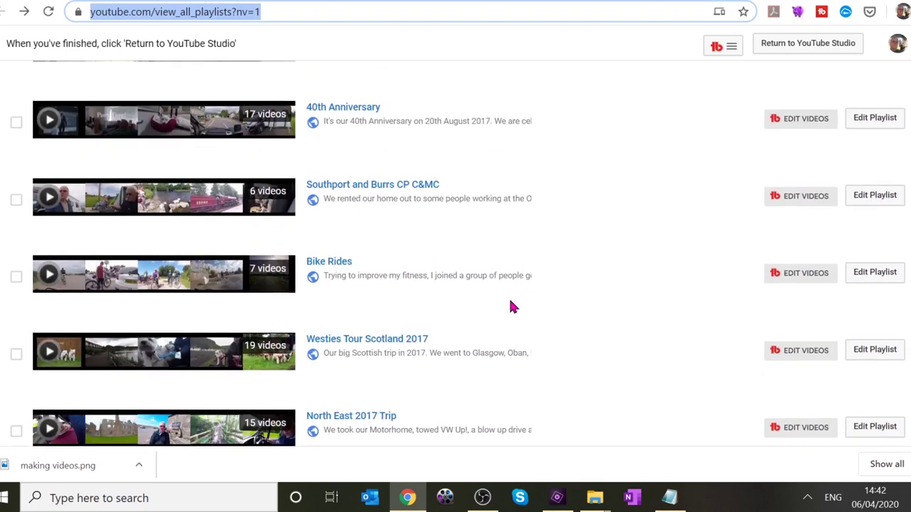
pyautogui.scroll(-2, 513, 307)
pyautogui.scroll(-1, 510, 305)
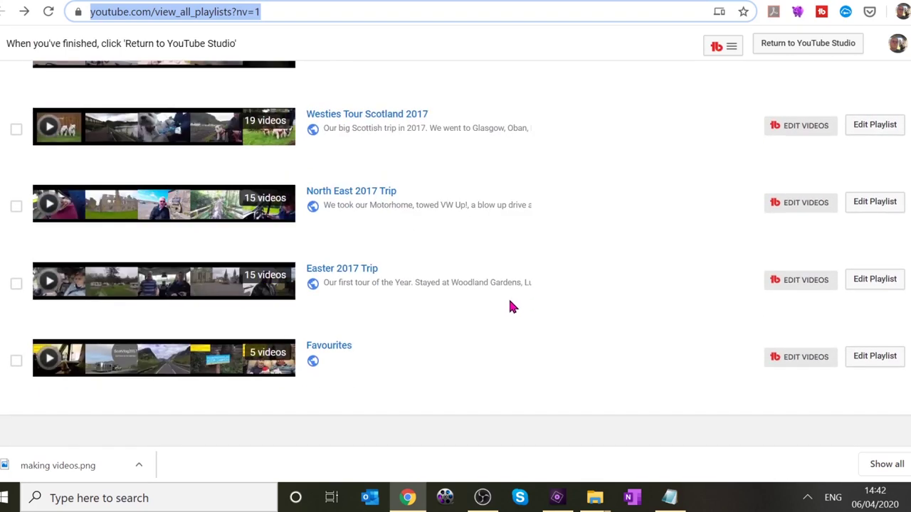
pyautogui.click(341, 274)
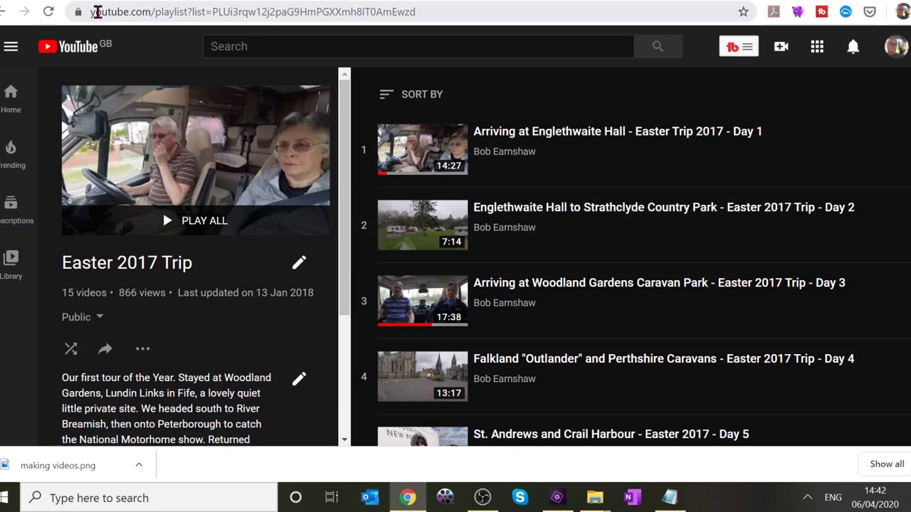
pyautogui.click(91, 14)
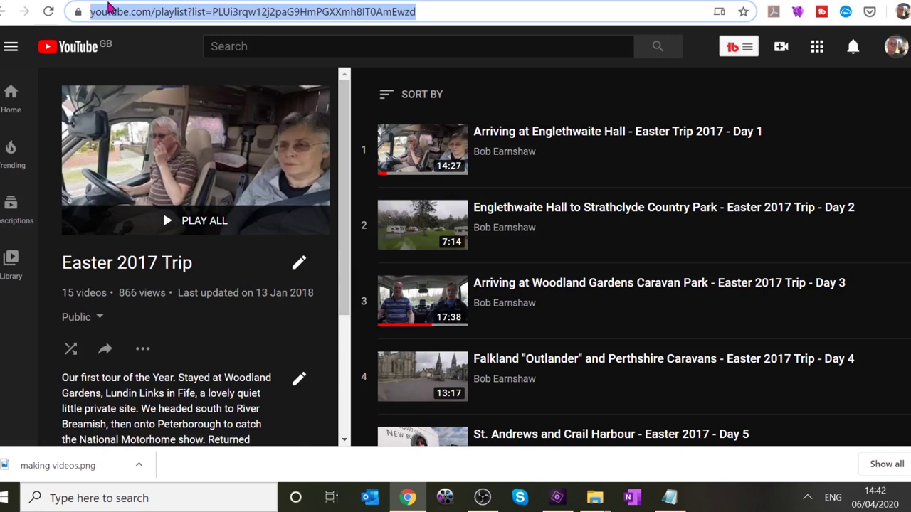
# - Add "Easter trip 2017:" with the copied playlist link above the North East Trip 2018 entry in the video's description, and save the video details
pyautogui.click(512, 3)
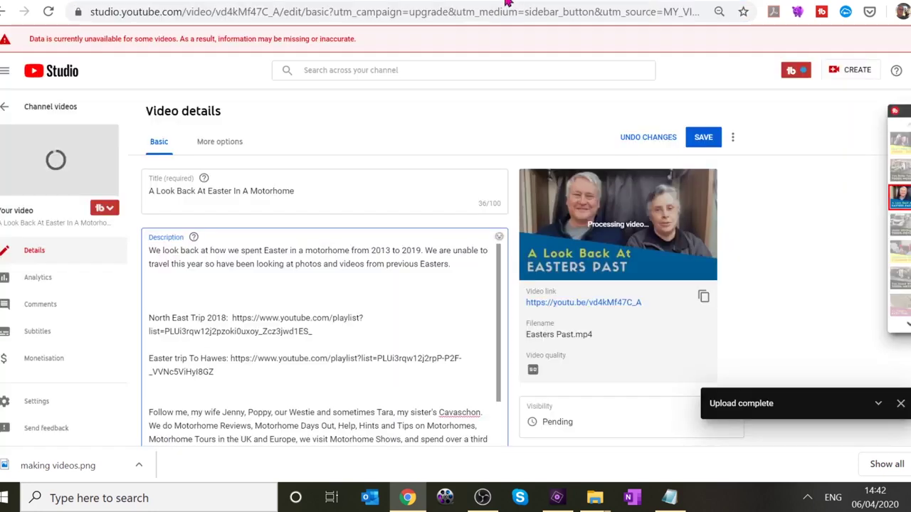
pyautogui.write('Easter')
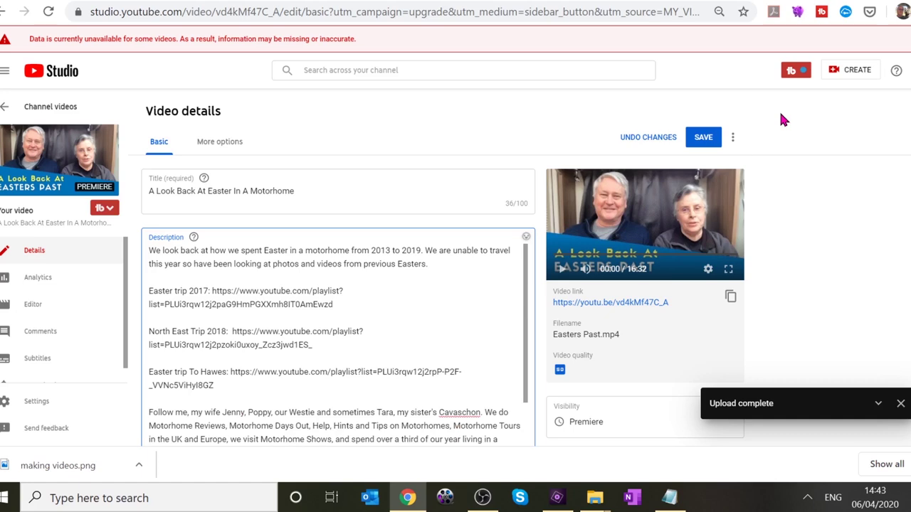
pyautogui.click(705, 144)
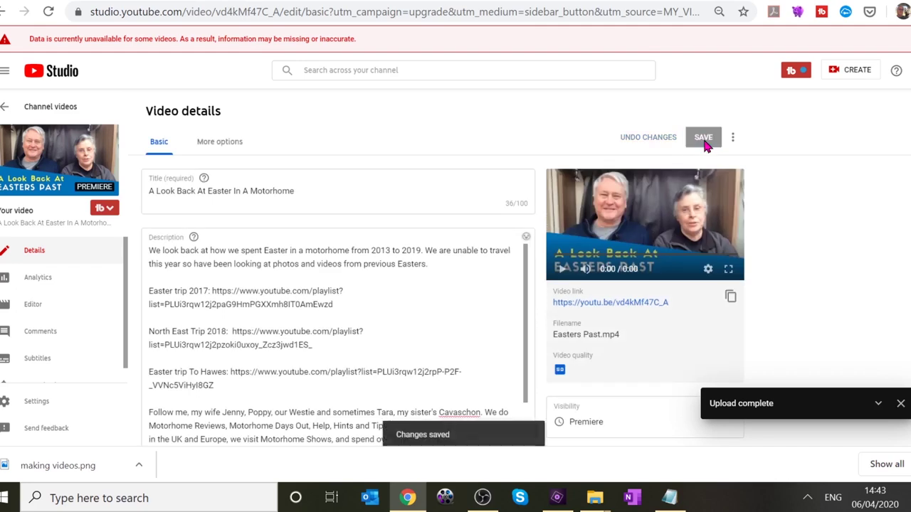
# - Add an end screen to the video by importing the layout from the latest video, and save it
pyautogui.moveTo(95, 163)
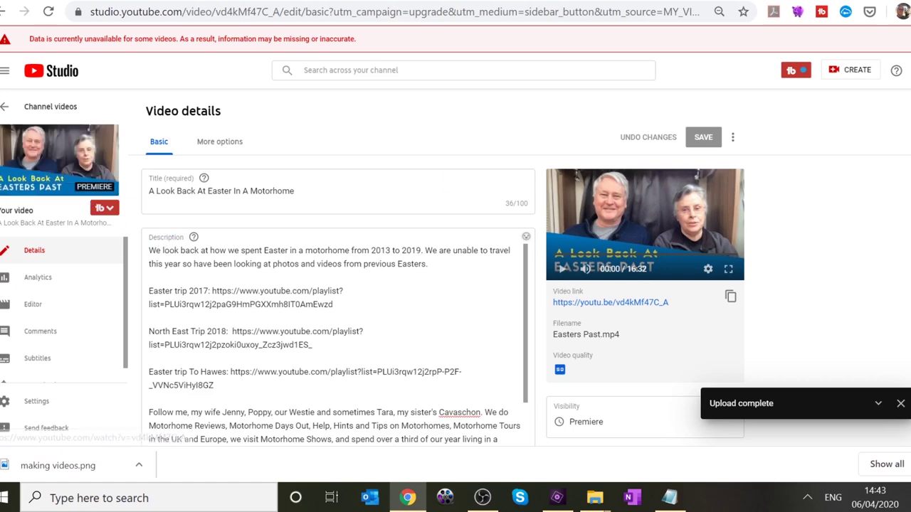
pyautogui.scroll(-4, 630, 265)
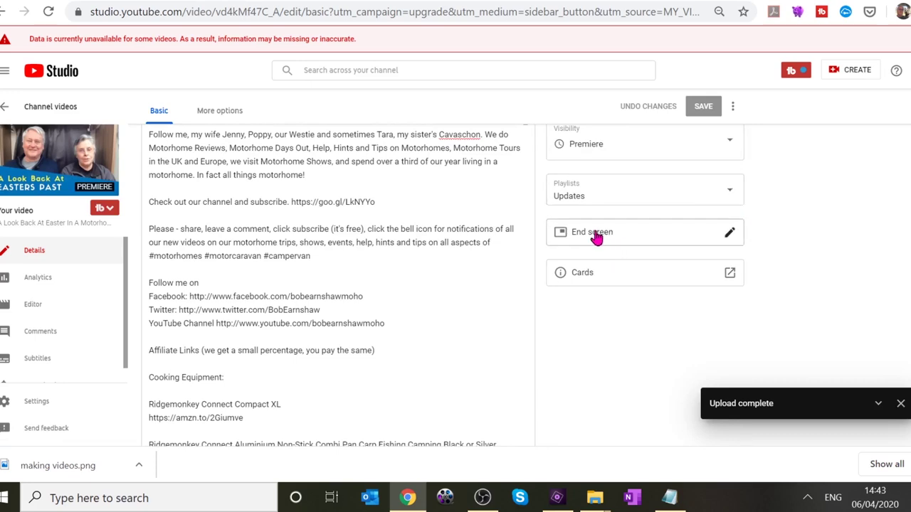
pyautogui.click(597, 237)
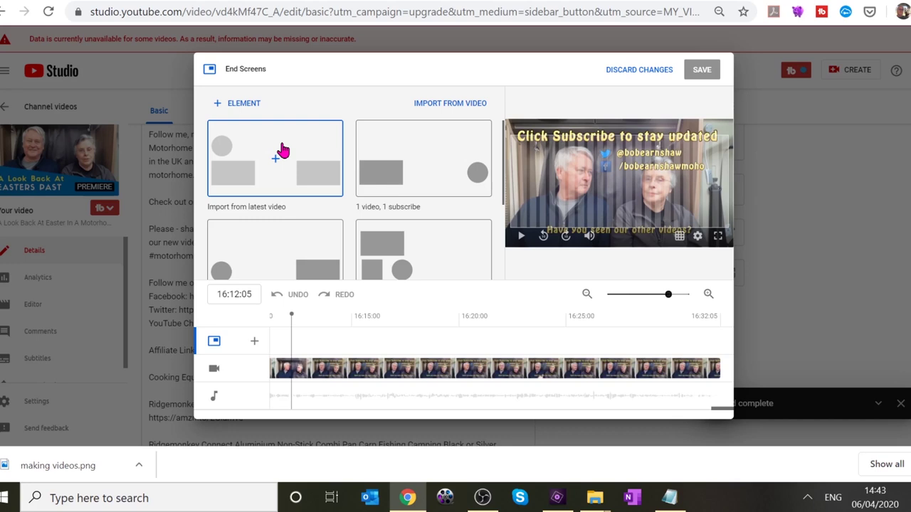
pyautogui.click(282, 150)
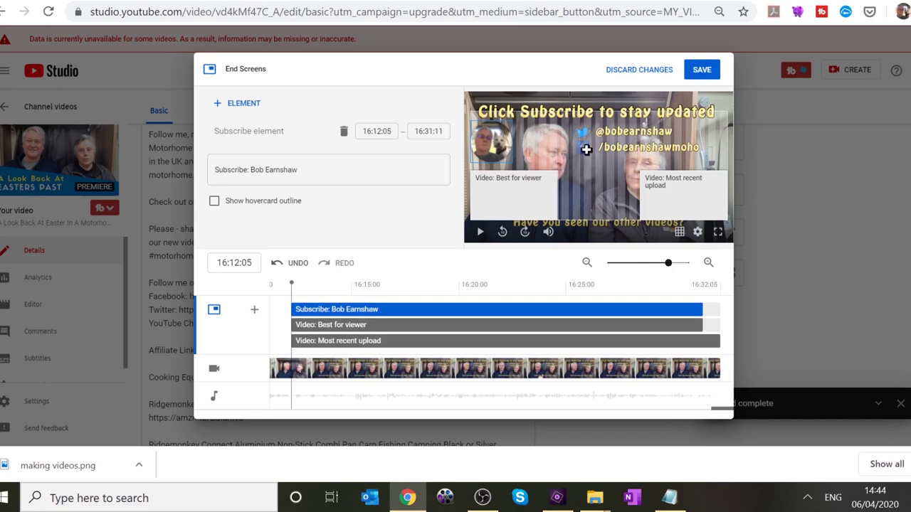
pyautogui.click(702, 70)
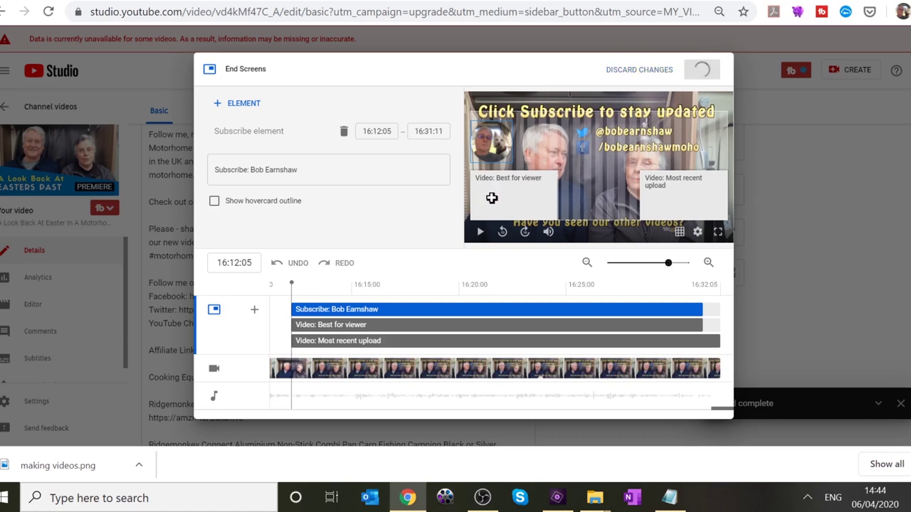